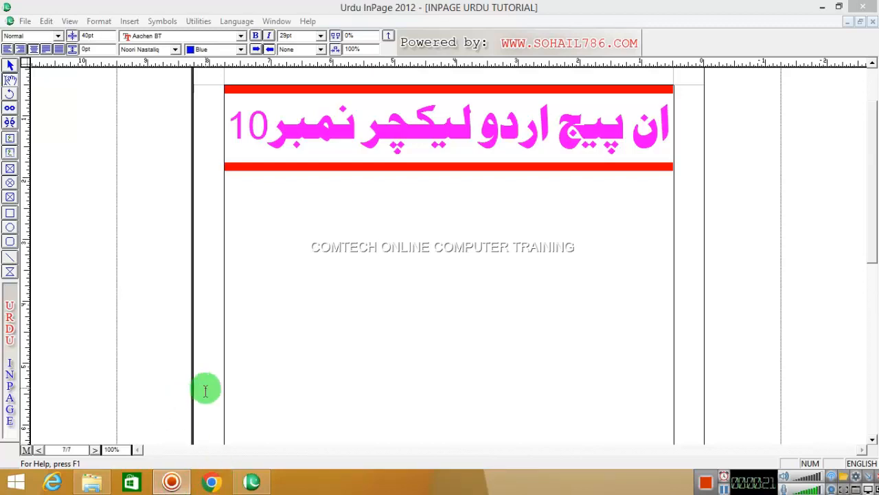
Step: Look at the lecture 9 page, then return to the lecture 10 title page
left_click(96, 450)
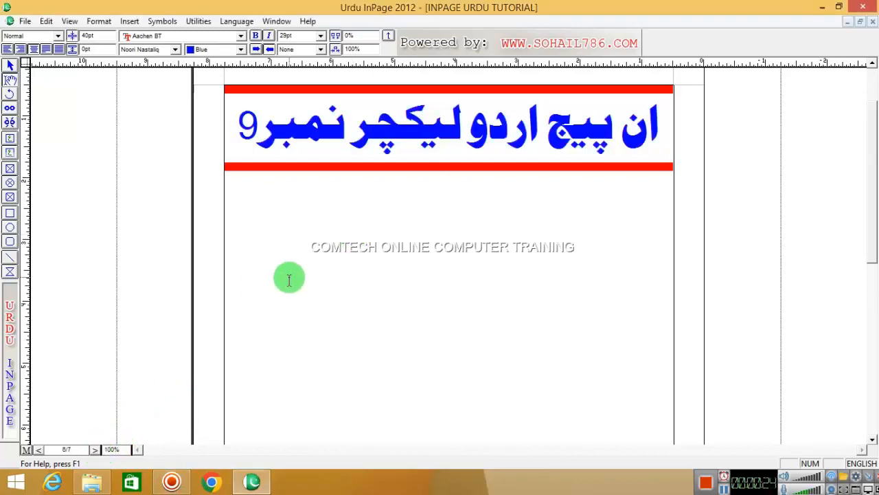
left_click(10, 66)
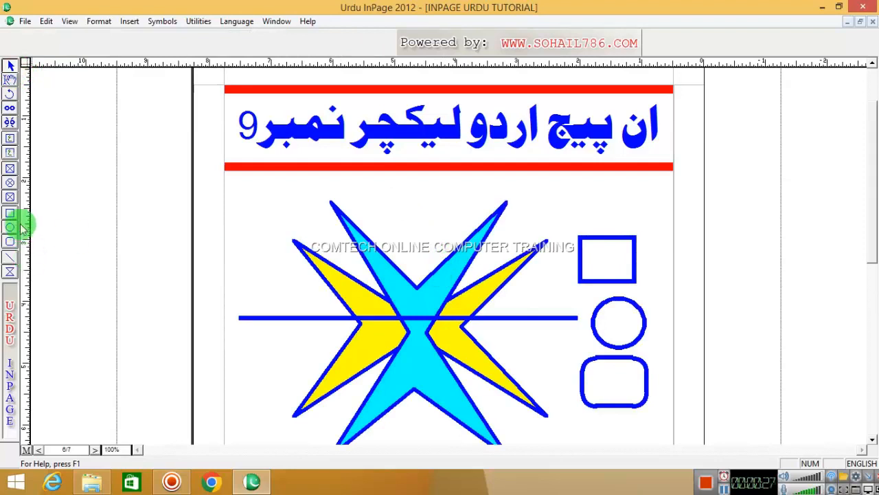
left_click(10, 152)
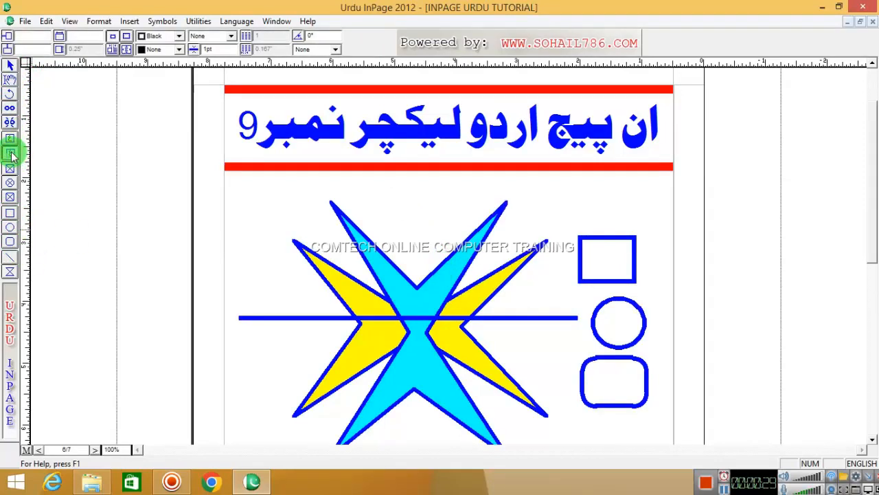
left_click(37, 451)
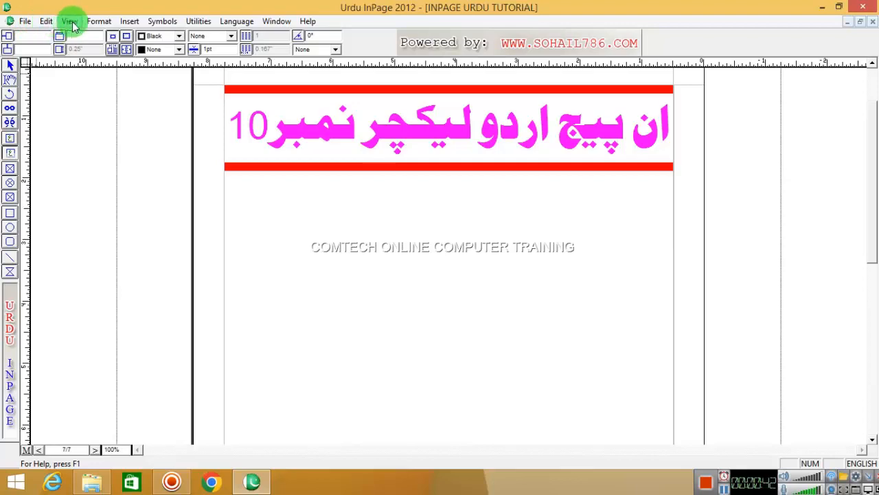
Step: Switch to the text tool and place the cursor below the title
left_click(23, 23)
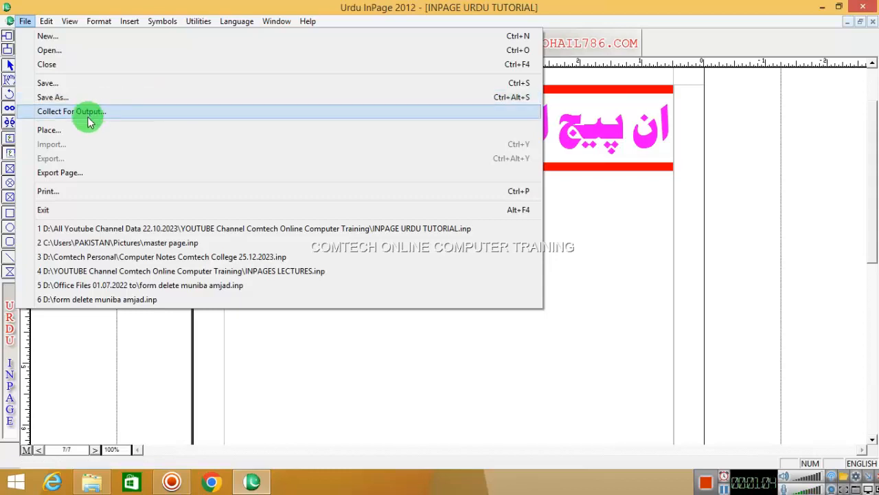
mouse_move(47, 24)
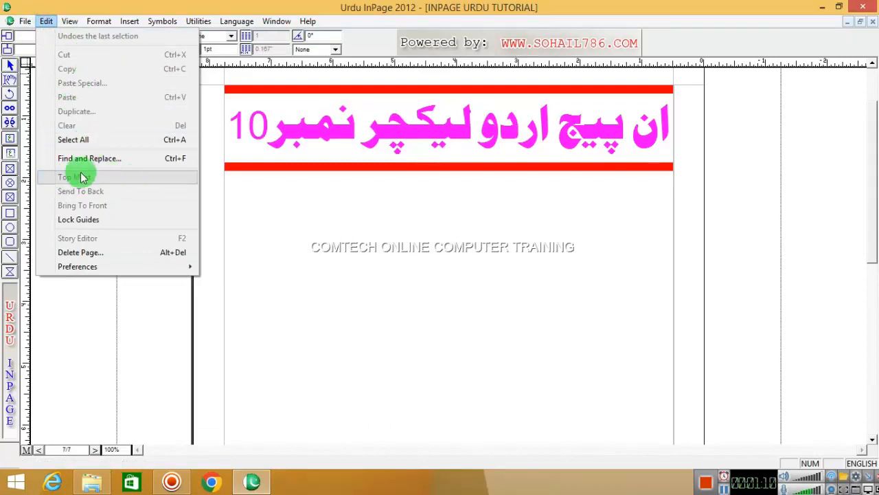
left_click(396, 209)
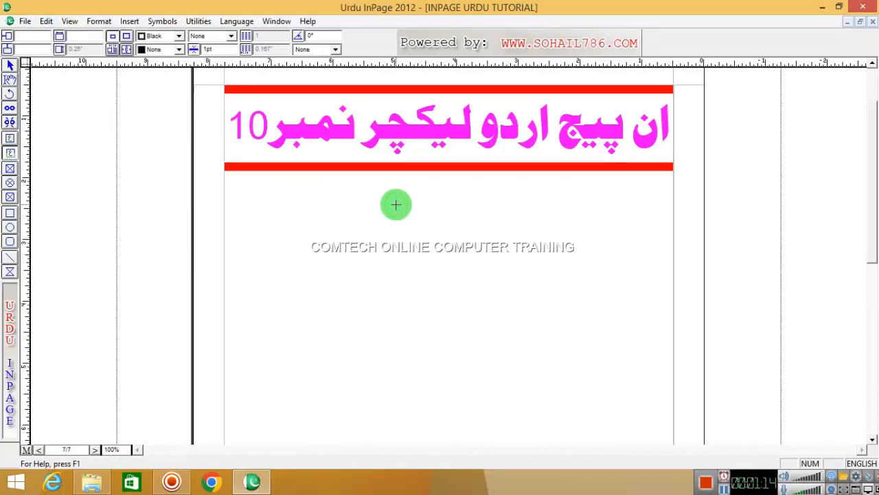
left_click(8, 81)
left_click(405, 218)
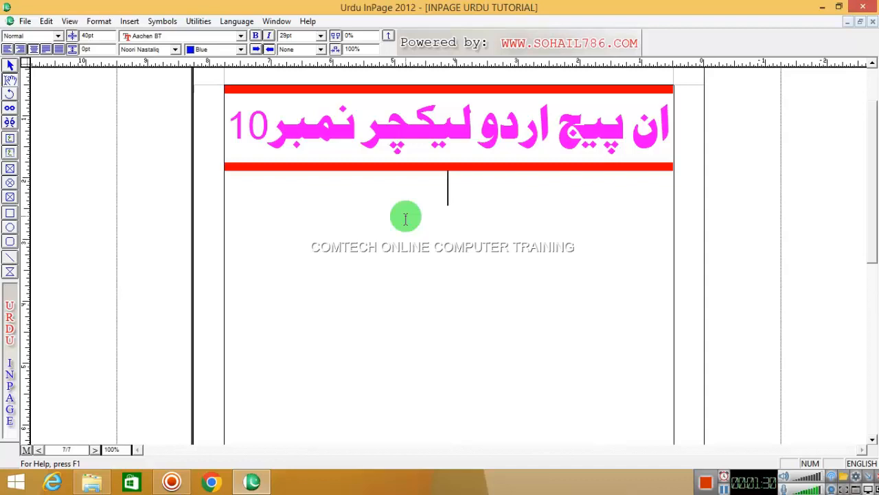
Step: Start a new line below the title and switch the keyboard input to Urdu
left_click_drag(354, 129, 272, 130)
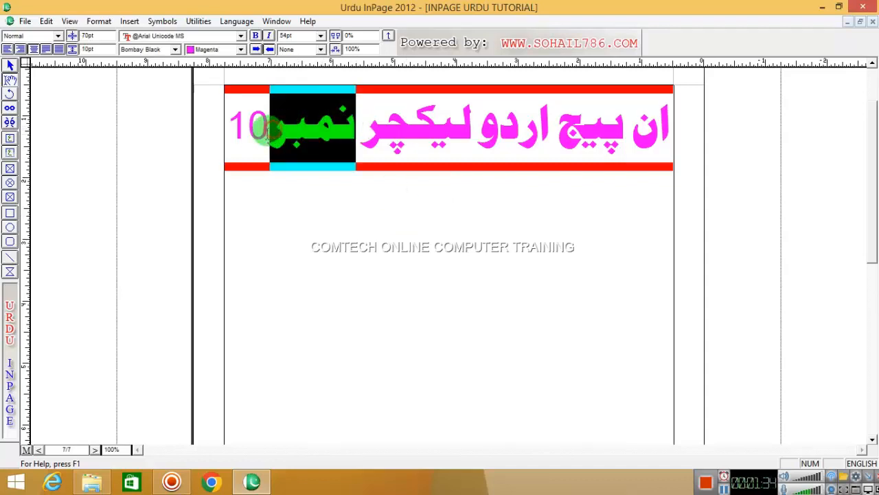
left_click(506, 226)
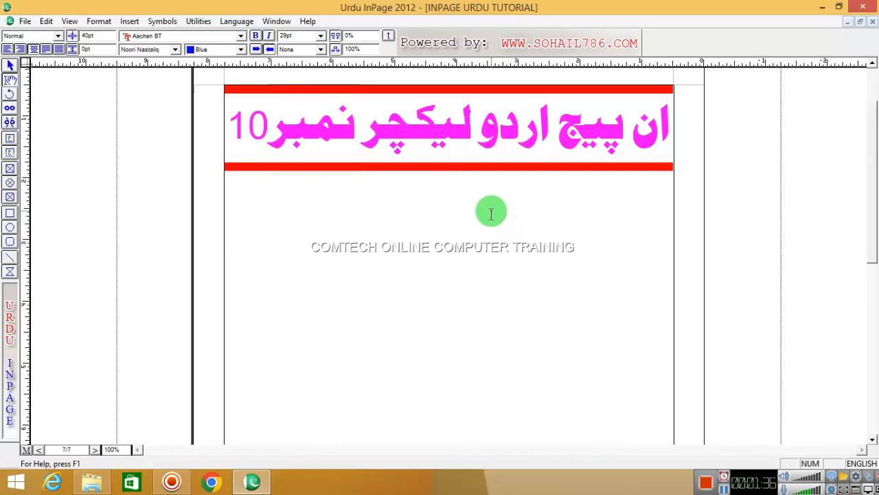
type("awi")
key("BackSpace")
key("BackSpace")
key("BackSpace")
key("ctrl+space")
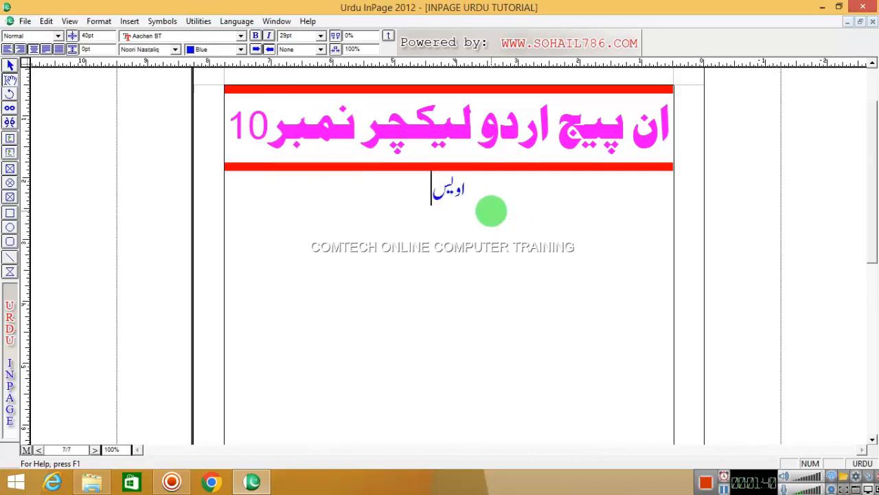
Step: Type the person's two-word name in Urdu script on that line
key("Caps_Lock")
key("Caps_Lock")
key("Caps_Lock")
key("Caps_Lock")
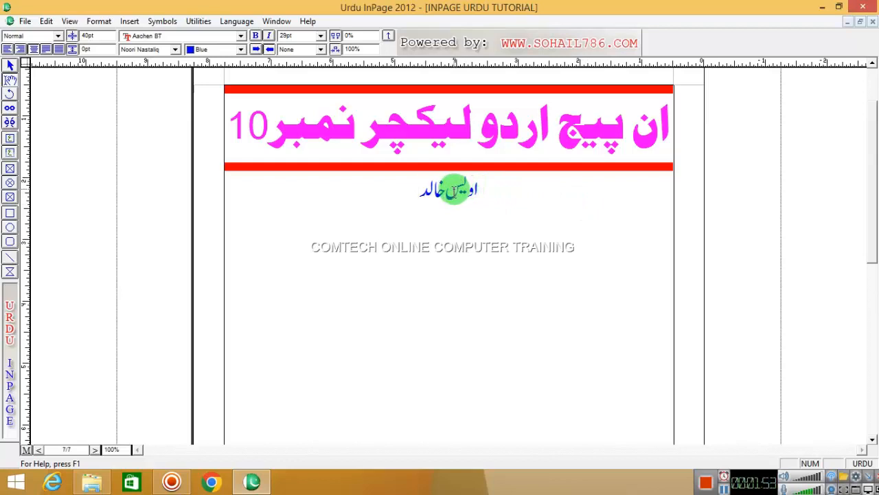
Step: Copy the Urdu name line and paste it repeatedly to stack copies below the title
left_click_drag(454, 189, 416, 191)
right_click(454, 189)
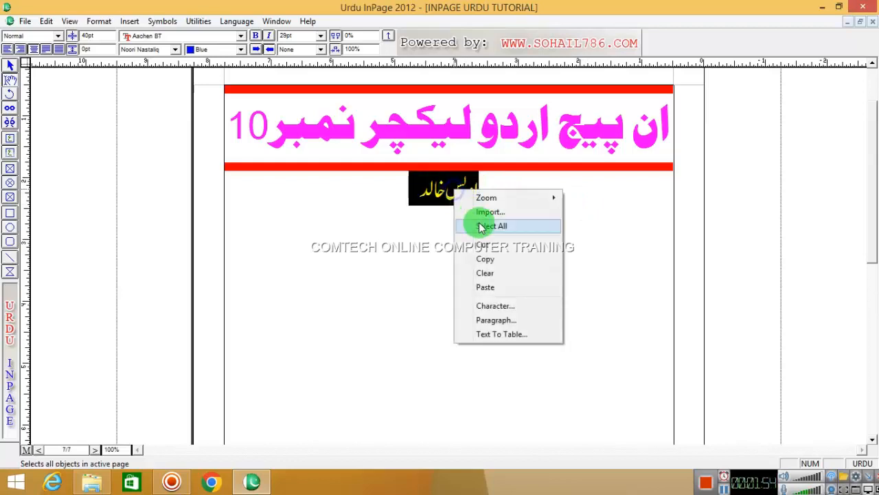
left_click(489, 261)
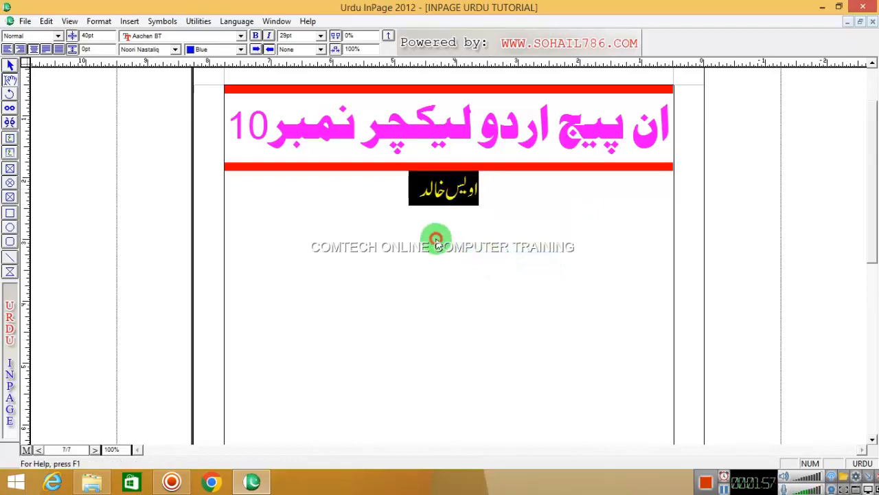
left_click(418, 191)
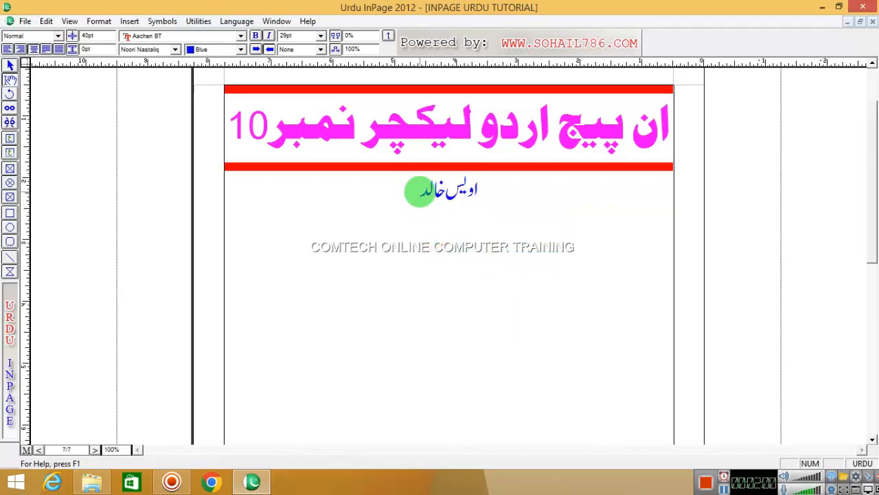
right_click(450, 225)
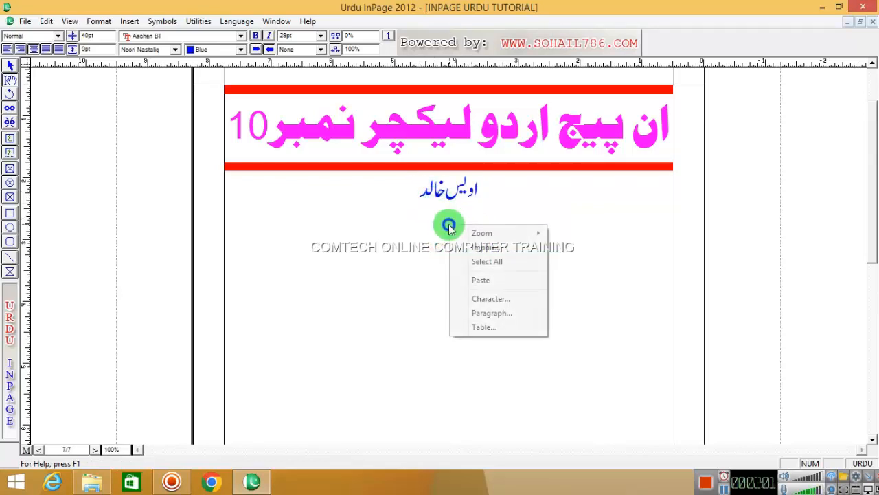
left_click(483, 286)
key("ctrl+v")
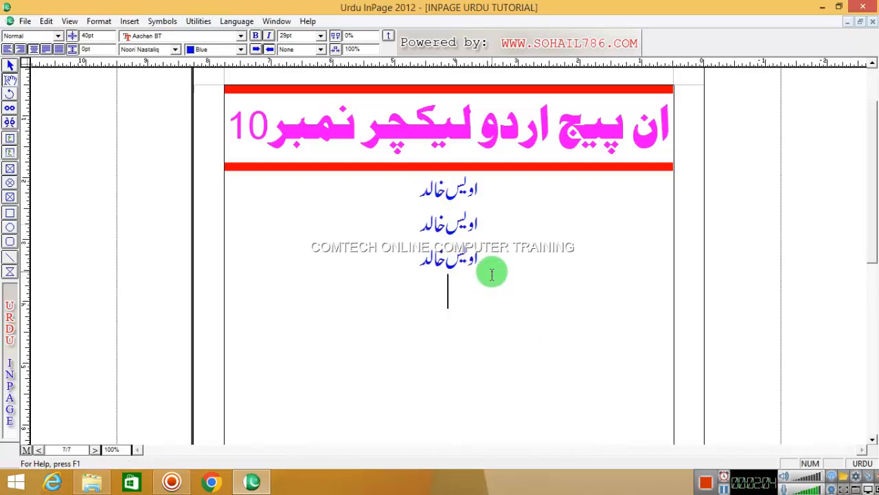
key("ctrl+v")
key("ctrl+v")
key("ctrl+v")
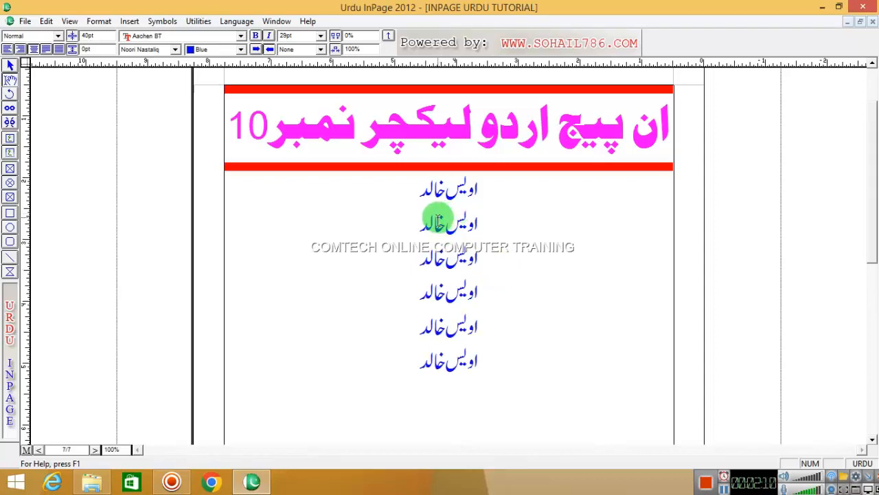
Step: Try selecting the name's second word on several of the name lines
left_click_drag(480, 190, 418, 190)
left_click(481, 193)
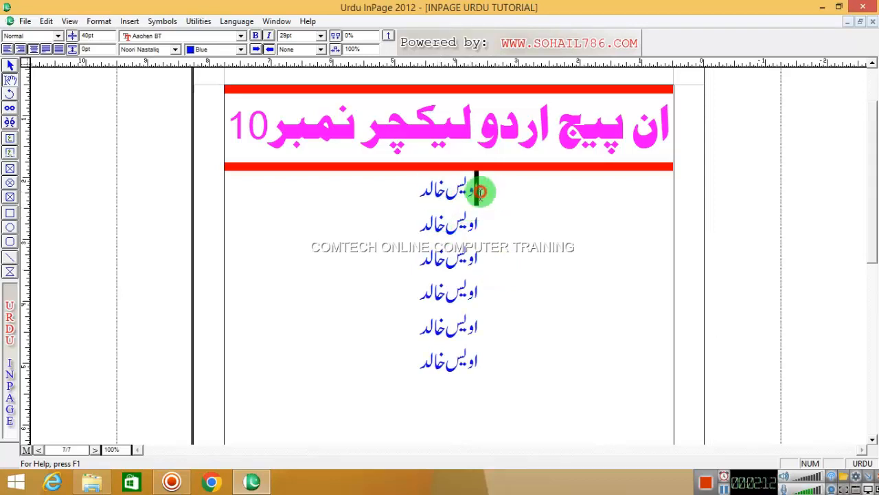
left_click_drag(480, 192, 417, 193)
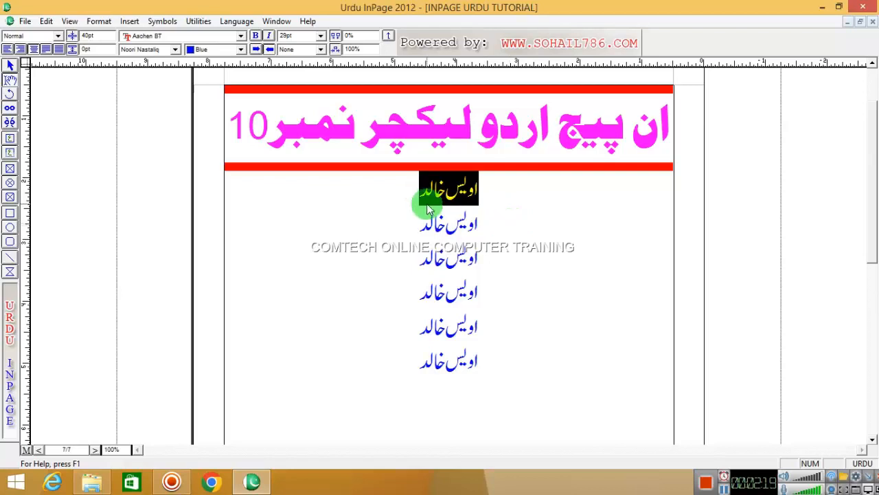
left_click(526, 221)
left_click_drag(411, 196, 450, 191)
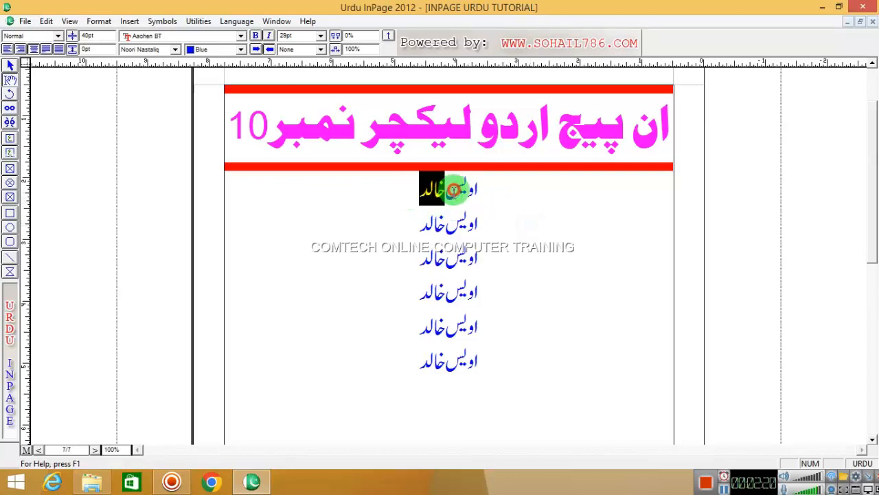
left_click(527, 214)
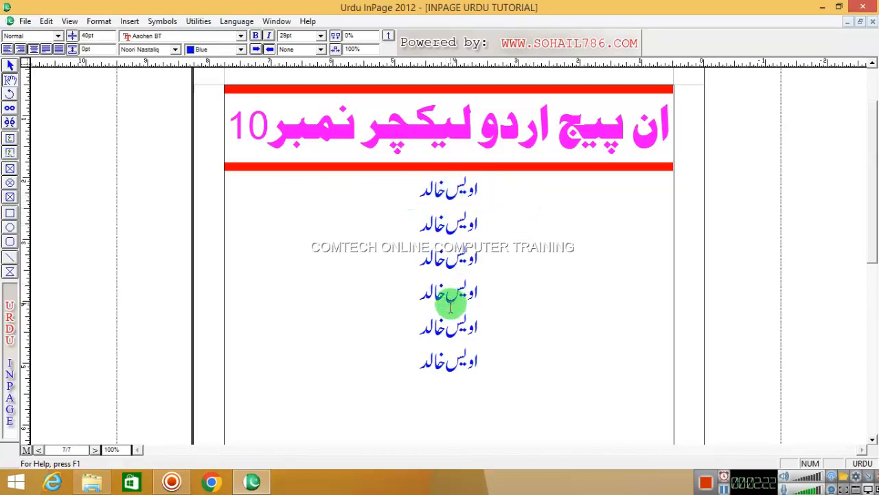
left_click_drag(444, 348, 422, 349)
left_click_drag(447, 320, 428, 289)
left_click_drag(448, 255, 421, 257)
left_click(515, 254)
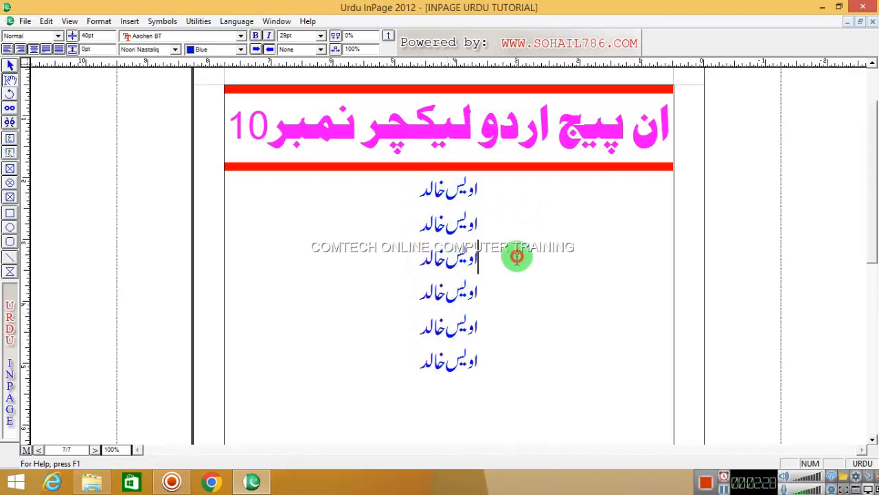
Step: Open the Find Replace dialog with Ctrl+F
right_click(338, 194)
left_click(298, 207)
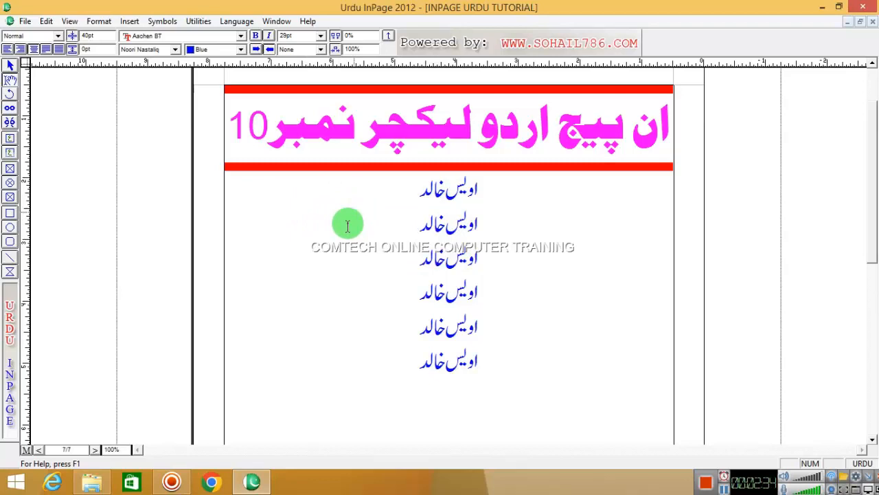
key("ctrl+f")
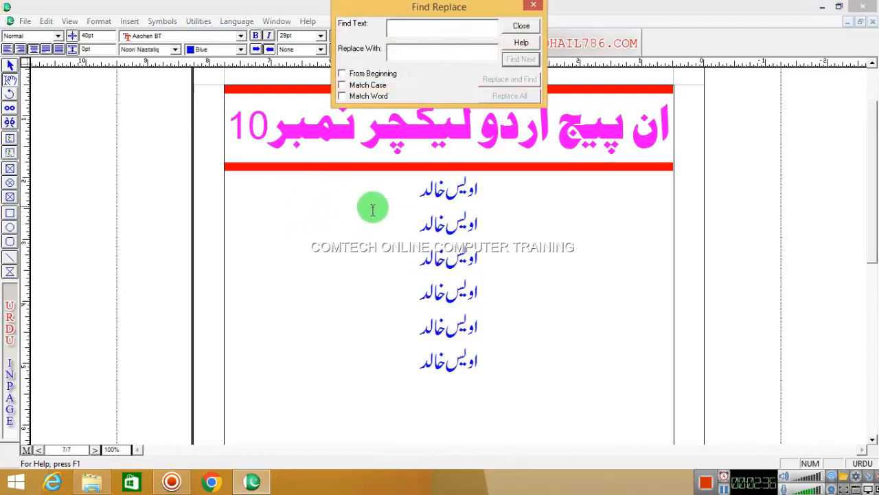
Step: Search from the beginning for the old surname and Replace All with the new one across the six lines
left_click(535, 6)
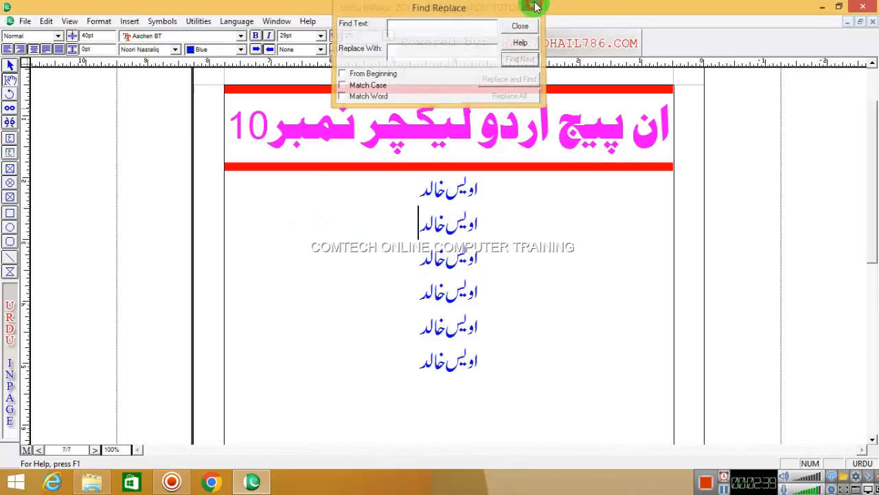
left_click(49, 25)
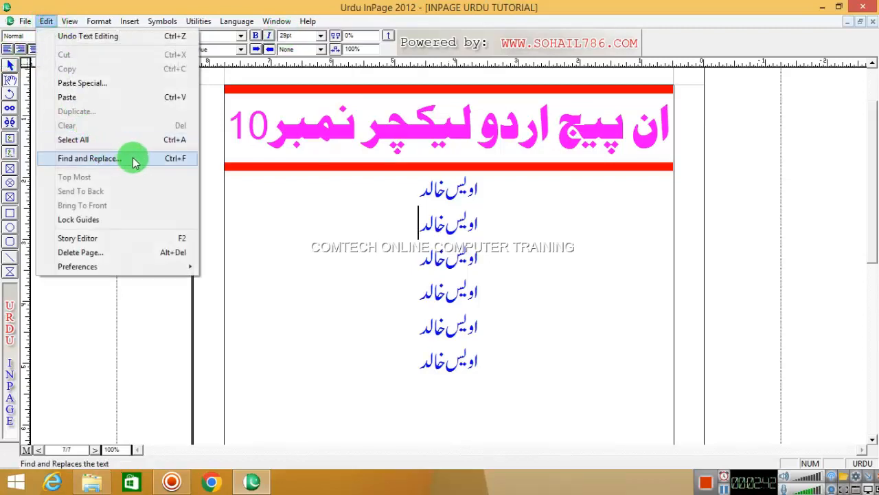
left_click(176, 158)
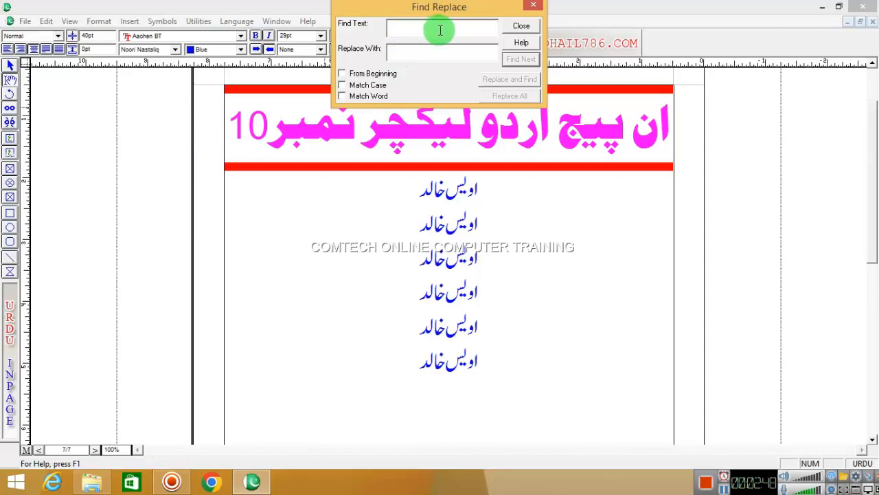
type("خالد")
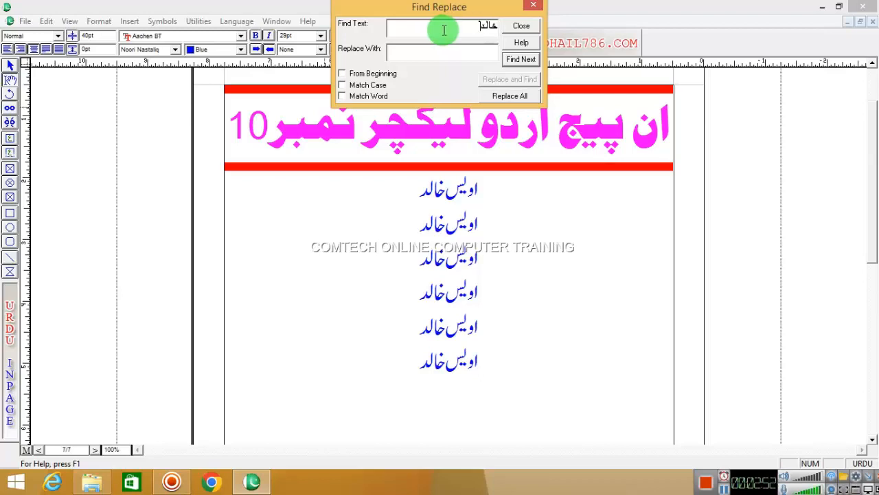
left_click(344, 74)
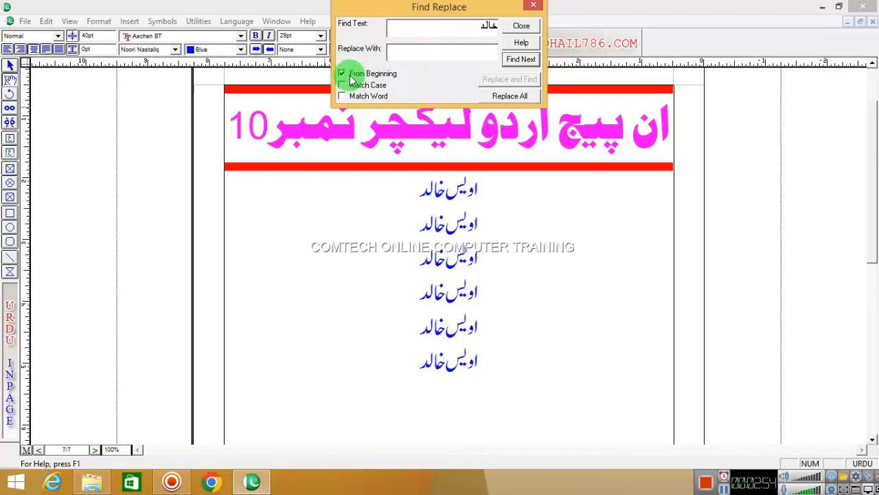
left_click(521, 59)
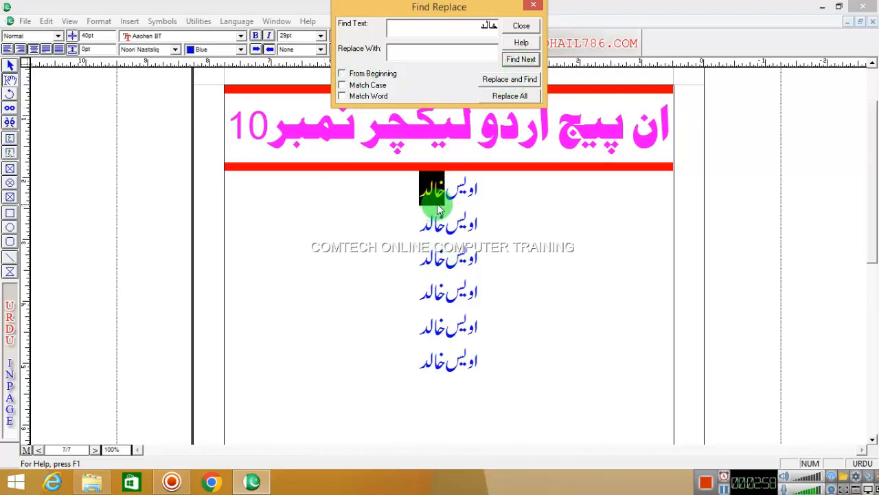
left_click(473, 50)
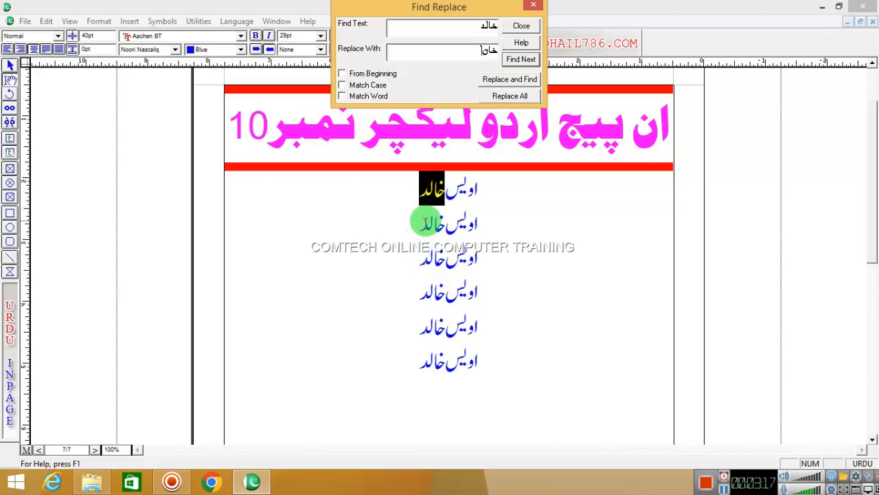
left_click(511, 96)
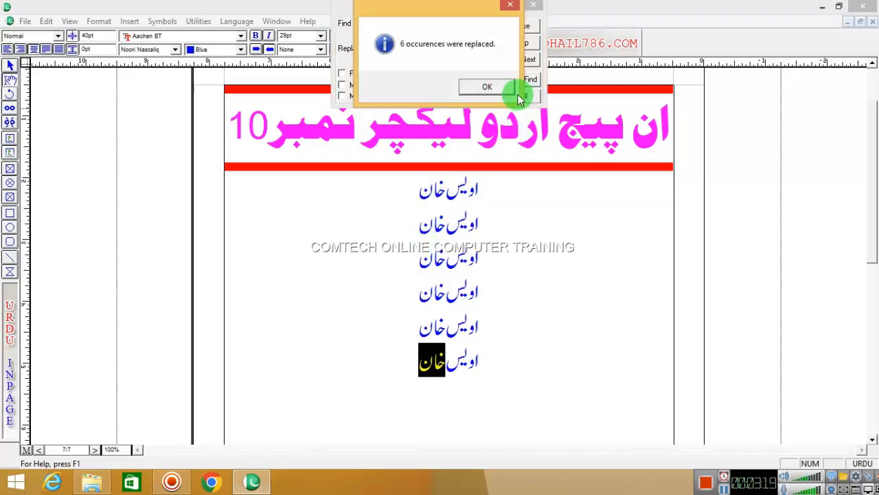
Step: Dismiss the 6-replacements message, close Find Replace, and open the Story Editor from Edit
left_click(482, 88)
left_click(459, 229)
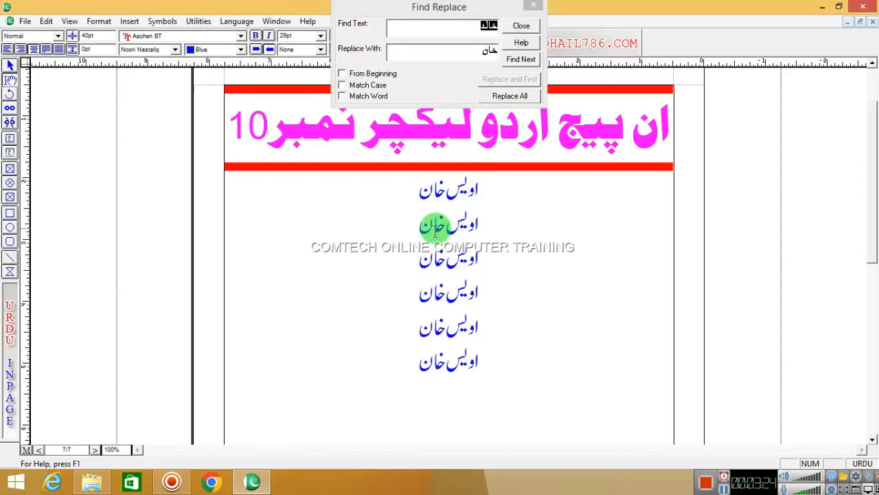
left_click(522, 25)
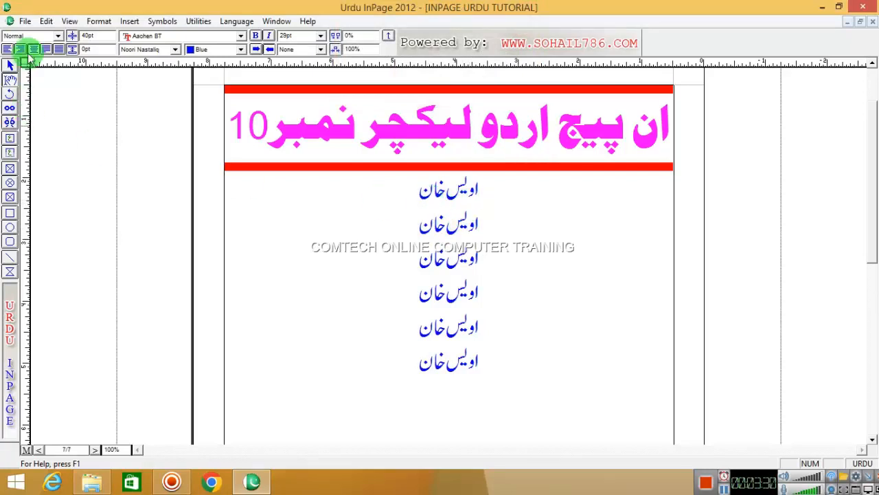
left_click(48, 17)
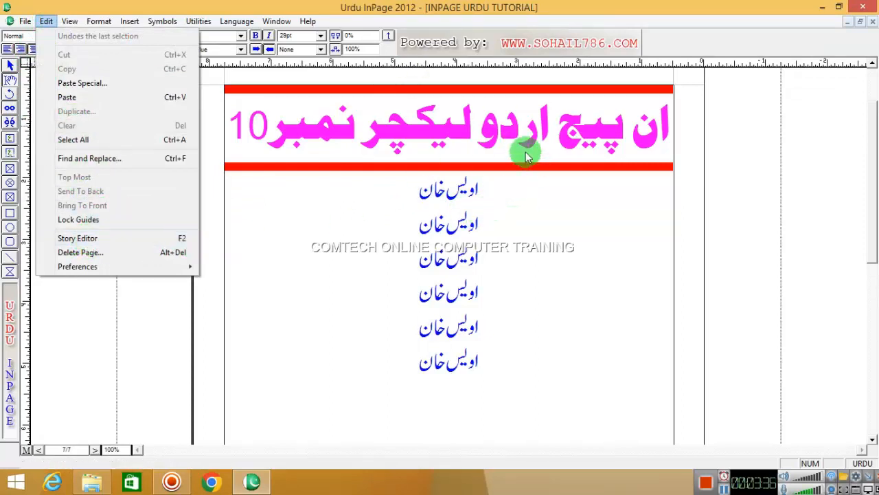
left_click(123, 251)
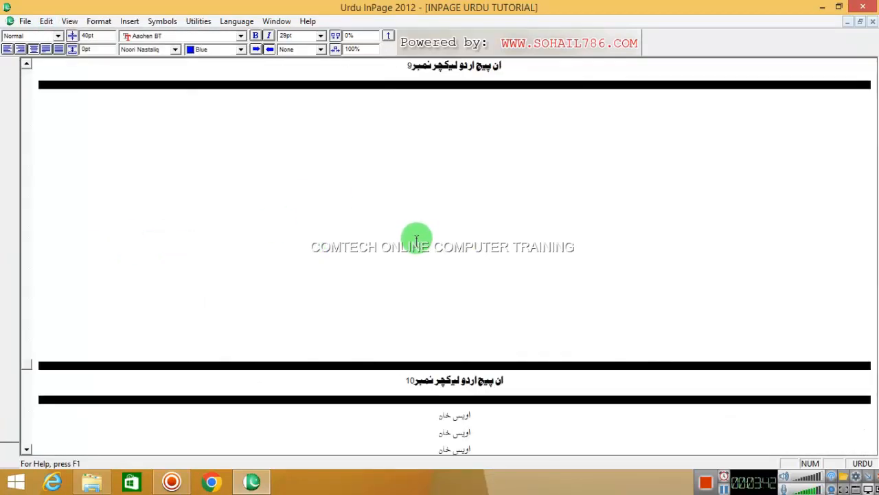
Step: Exit the Story Editor to return to the page 10 layout view
left_click(70, 20)
mouse_move(46, 20)
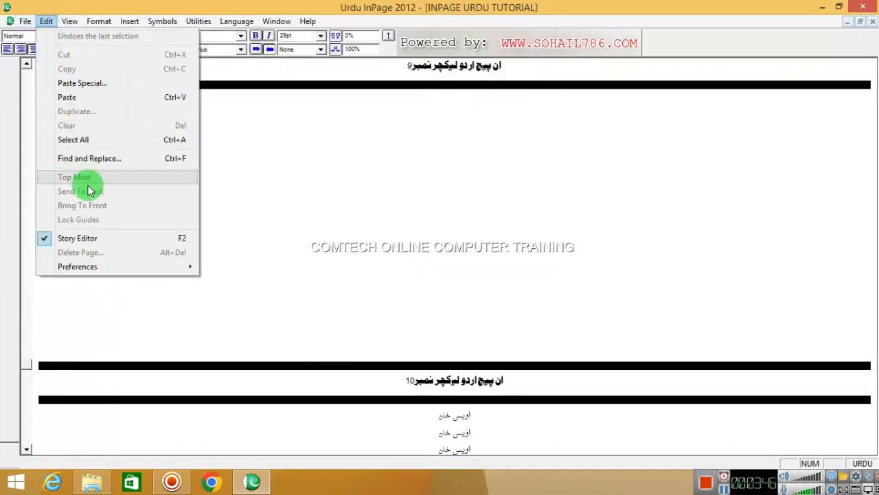
left_click(94, 237)
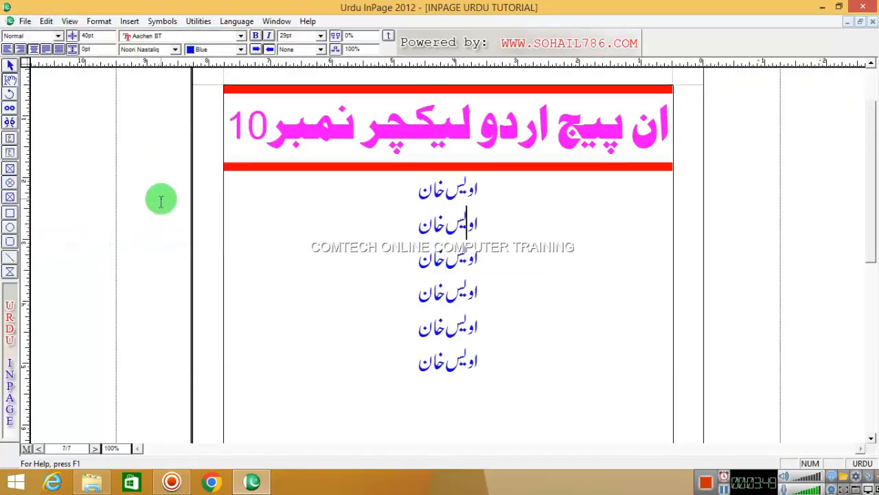
left_click(47, 21)
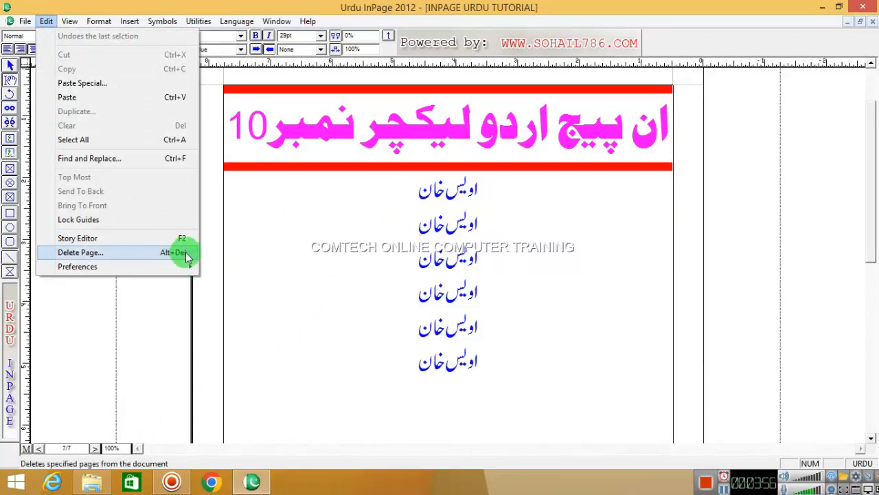
left_click(298, 236)
left_click(69, 22)
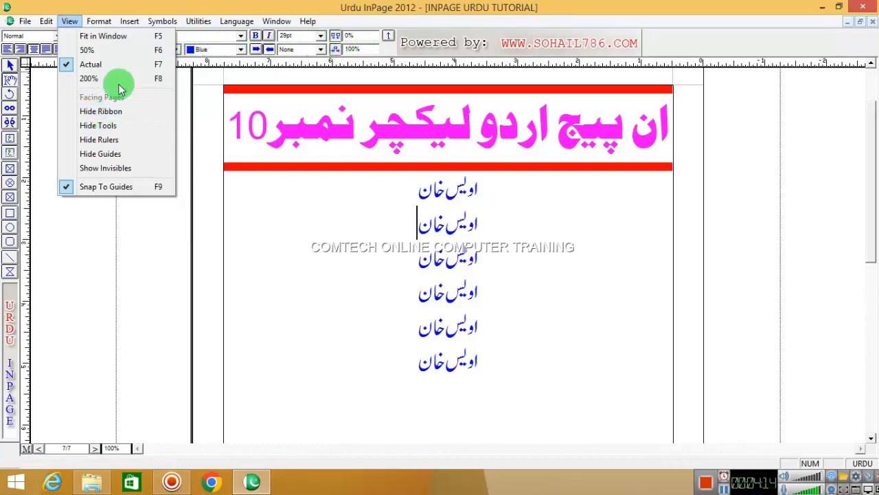
left_click(105, 113)
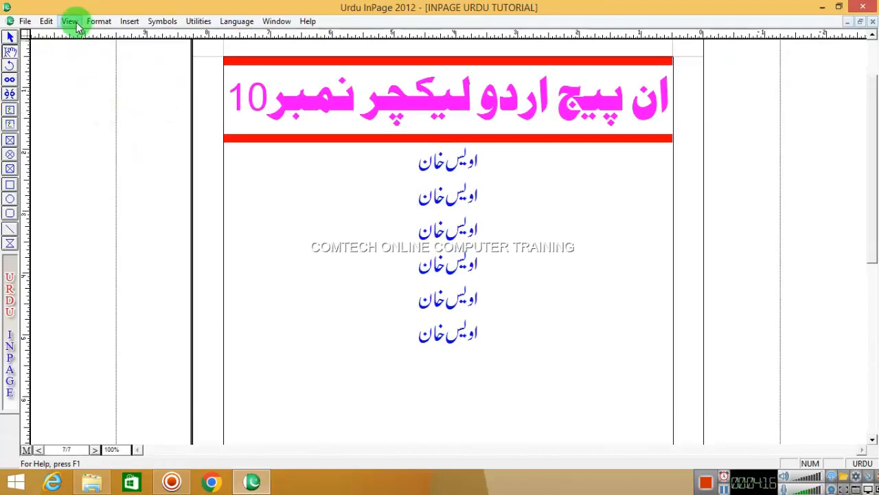
left_click(71, 22)
left_click(105, 114)
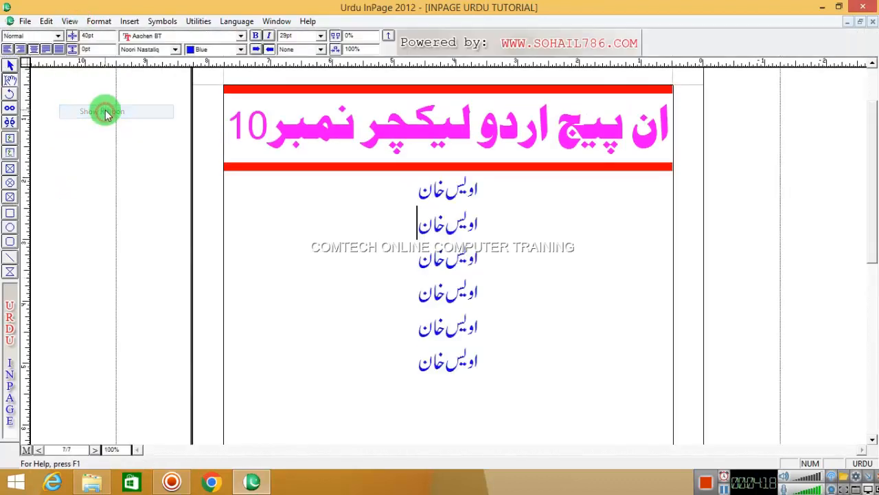
left_click(70, 23)
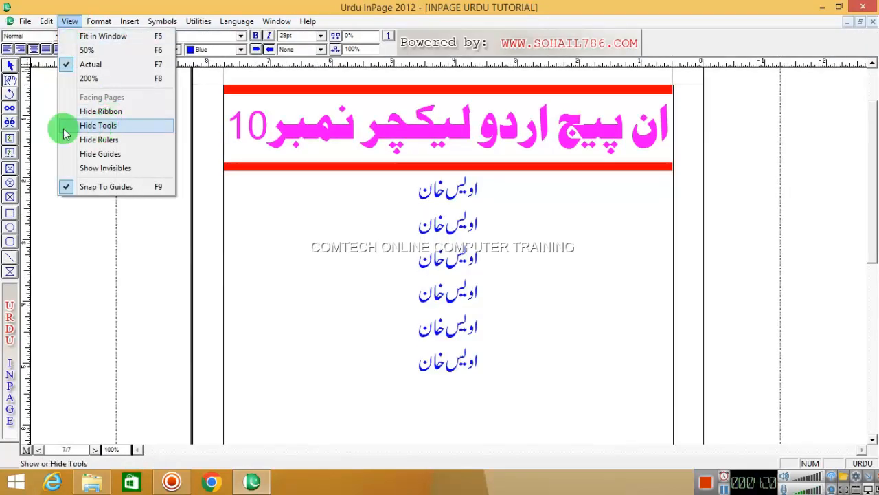
left_click(101, 128)
left_click(69, 22)
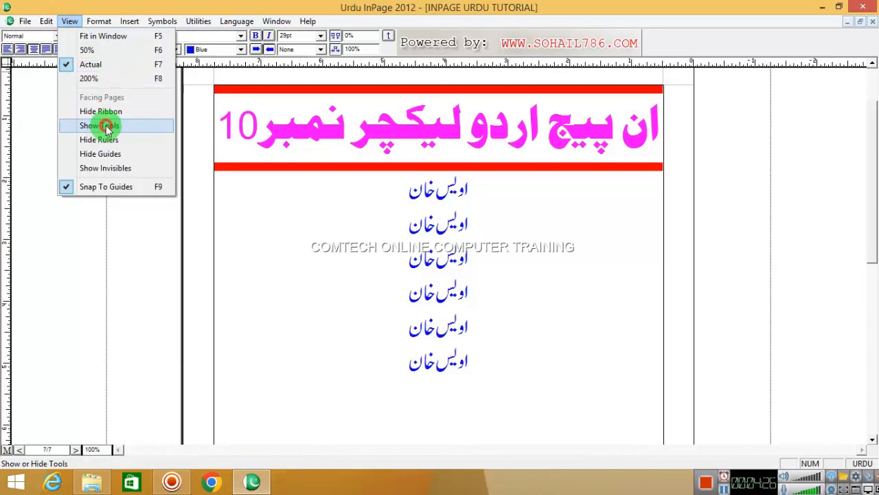
left_click(107, 128)
left_click(69, 21)
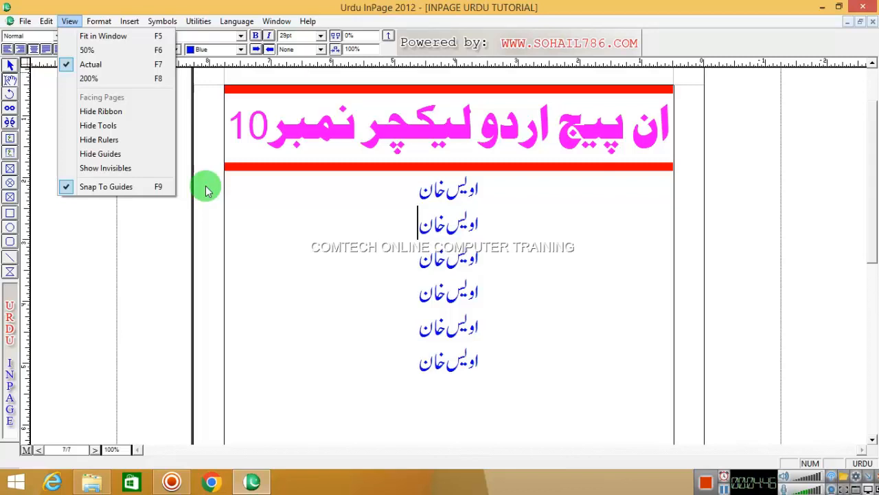
Step: Show invisible characters, add two tabs to the last name line, and zoom to 300%
left_click(134, 168)
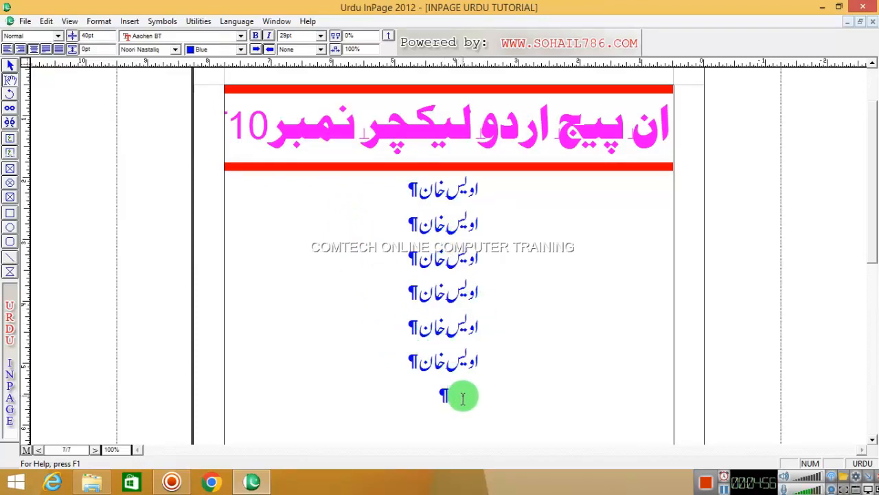
key("Tab")
key("Tab")
key("Tab")
key("Tab")
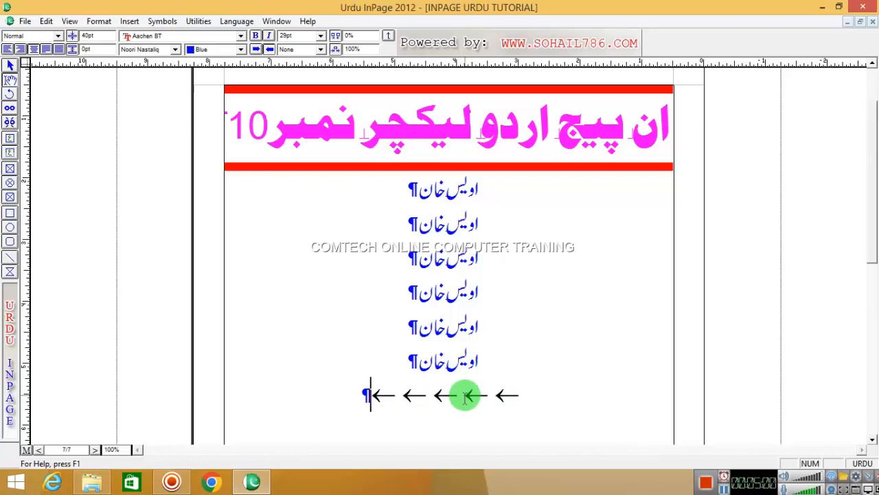
key("Tab")
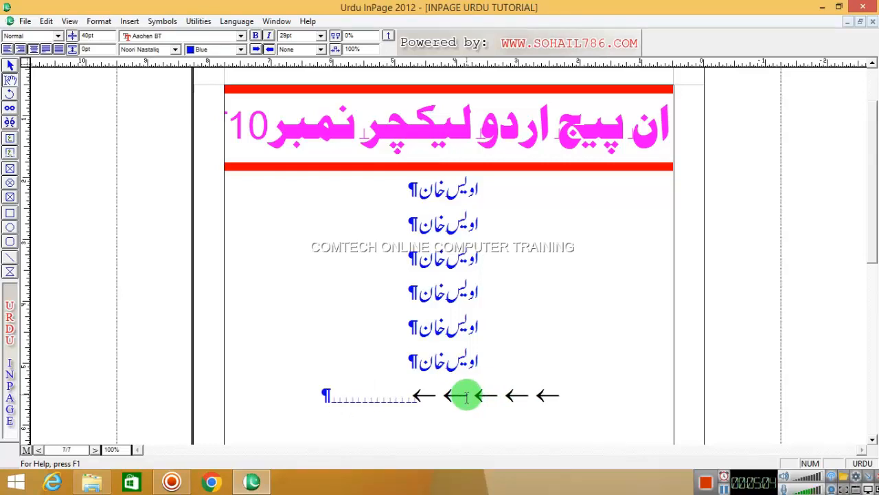
right_click(417, 341)
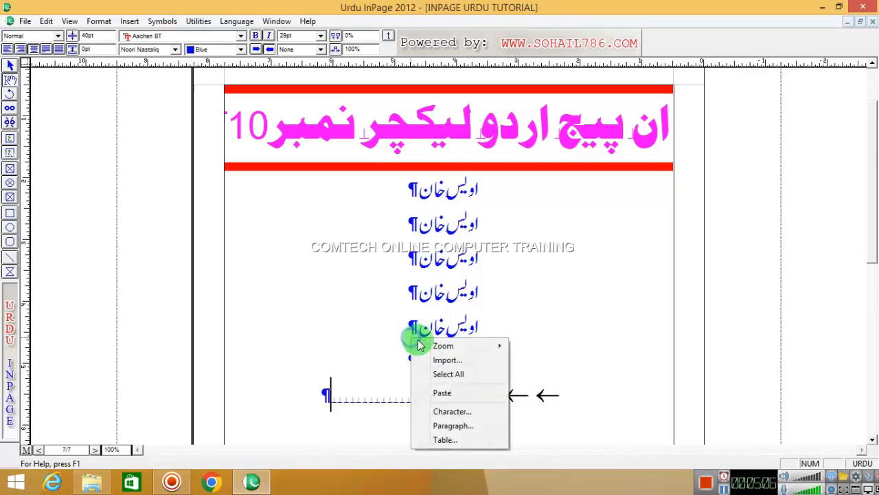
mouse_move(443, 346)
left_click(537, 399)
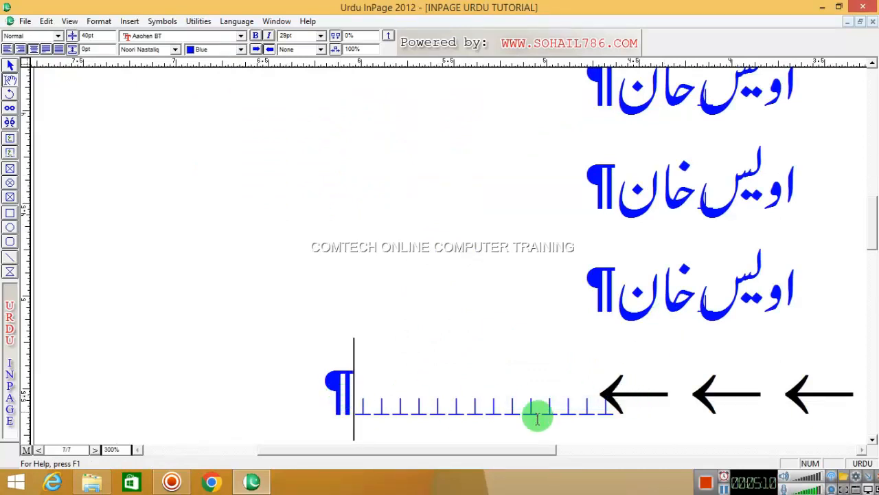
left_click_drag(501, 452, 585, 450)
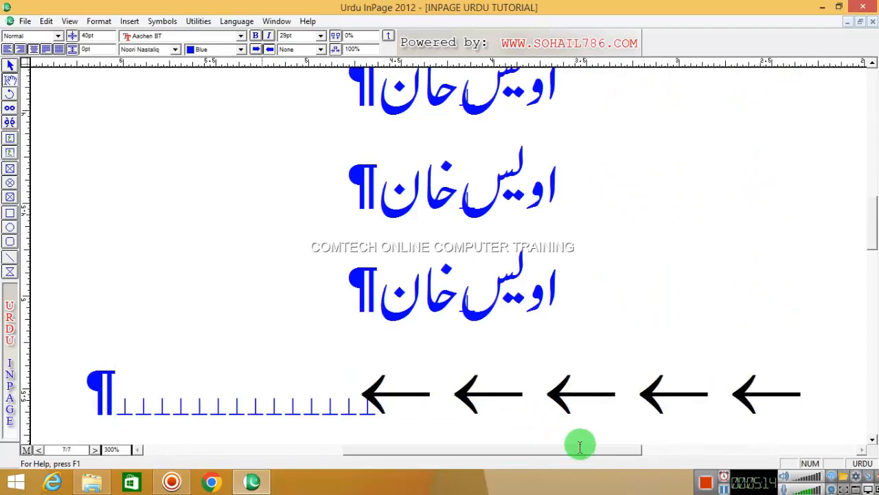
Step: Hide the paragraph and tab marks, zoom to 200%, then set Actual Size (100%)
left_click(69, 21)
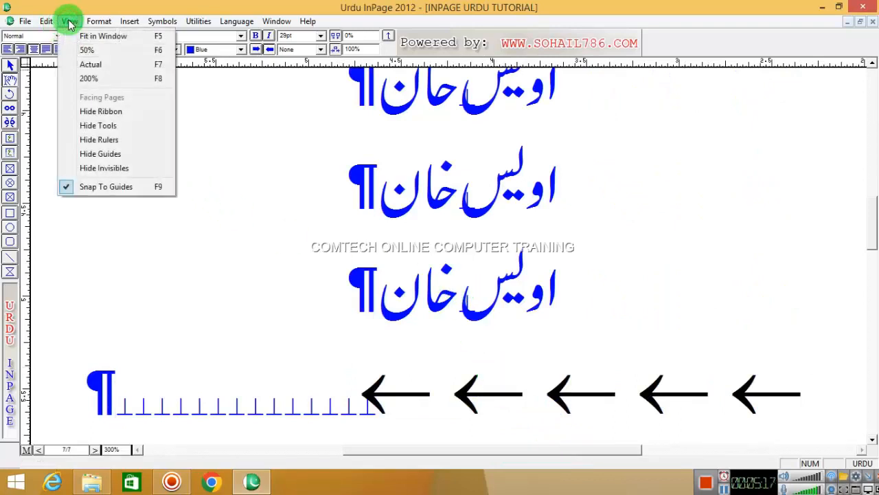
left_click(103, 168)
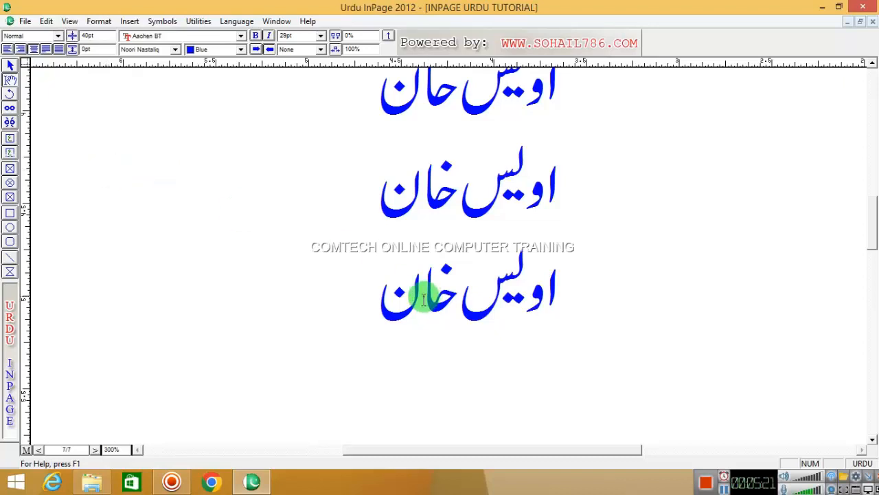
right_click(323, 222)
left_click(414, 234)
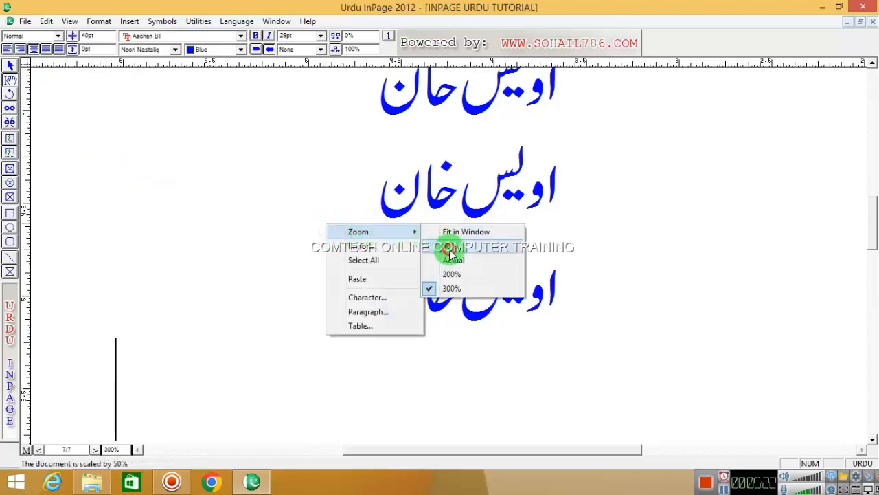
left_click(453, 273)
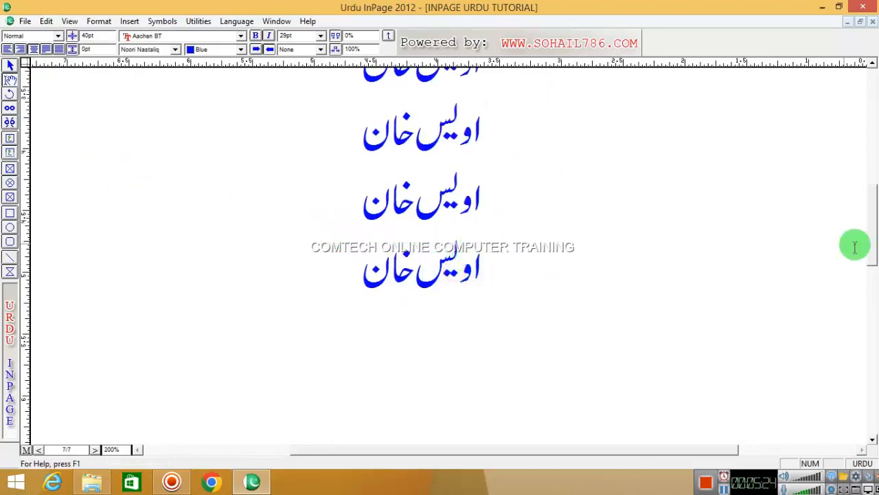
left_click_drag(869, 231, 869, 176)
right_click(402, 208)
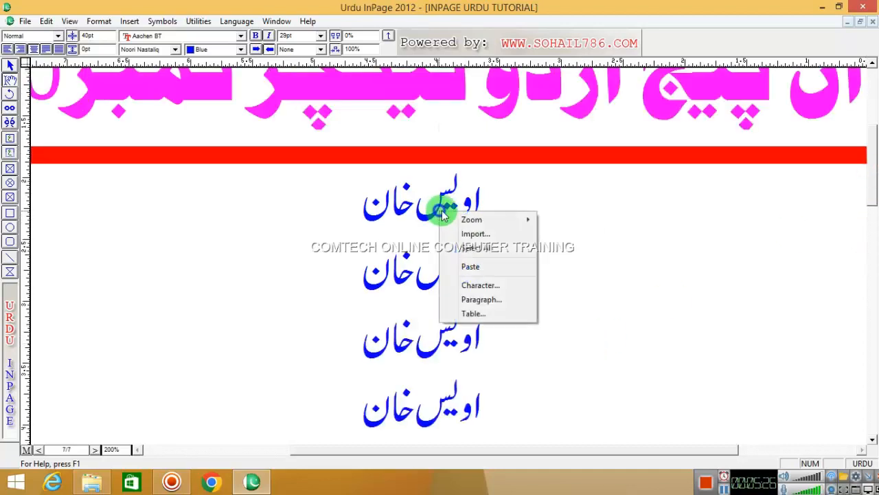
left_click(577, 249)
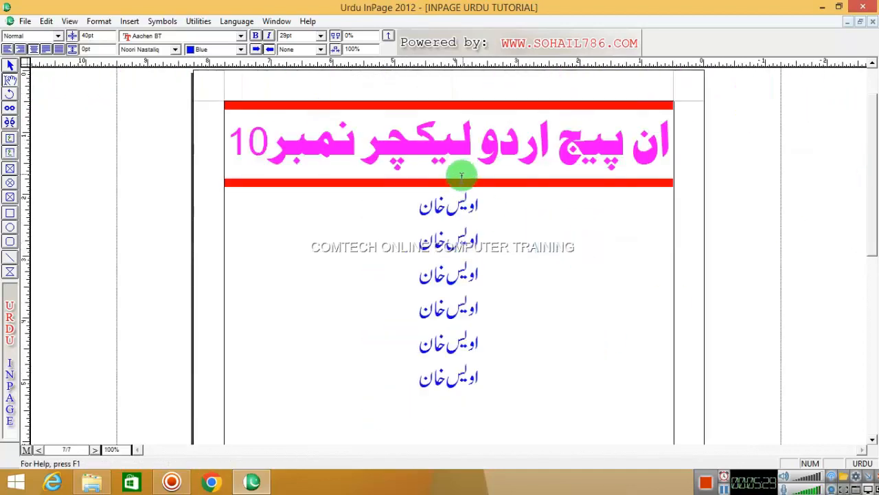
left_click(99, 21)
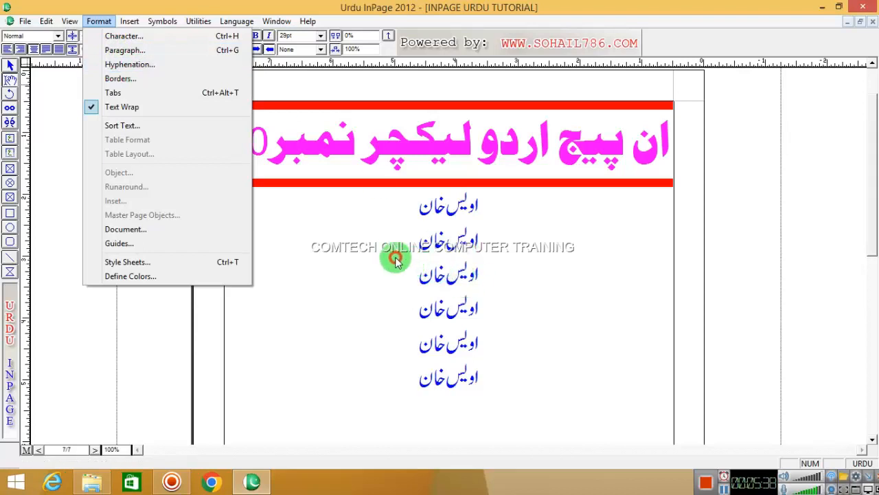
left_click(154, 64)
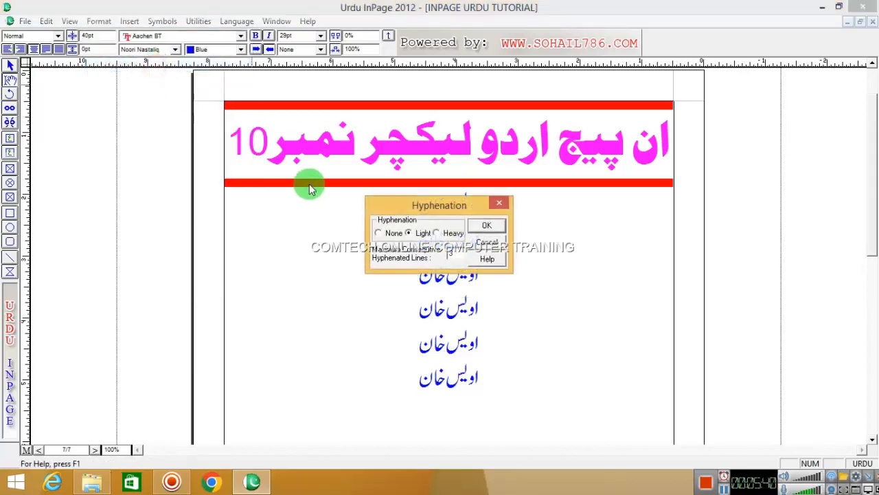
left_click(487, 226)
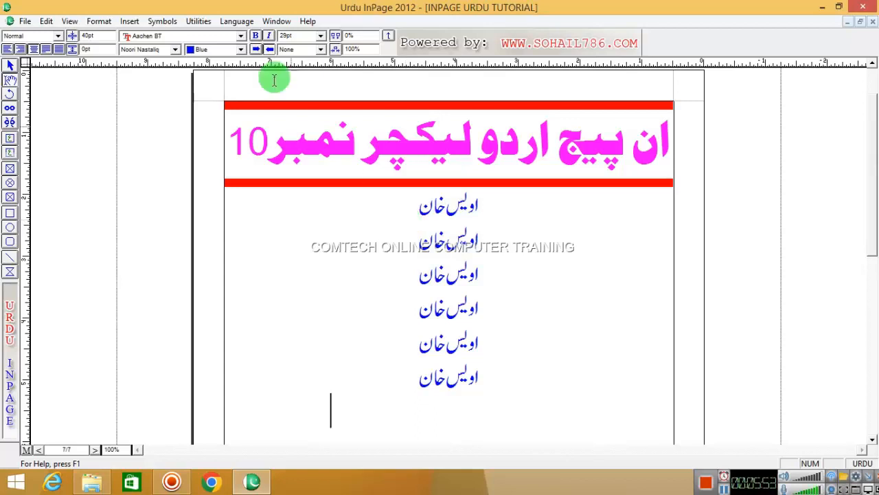
left_click(98, 21)
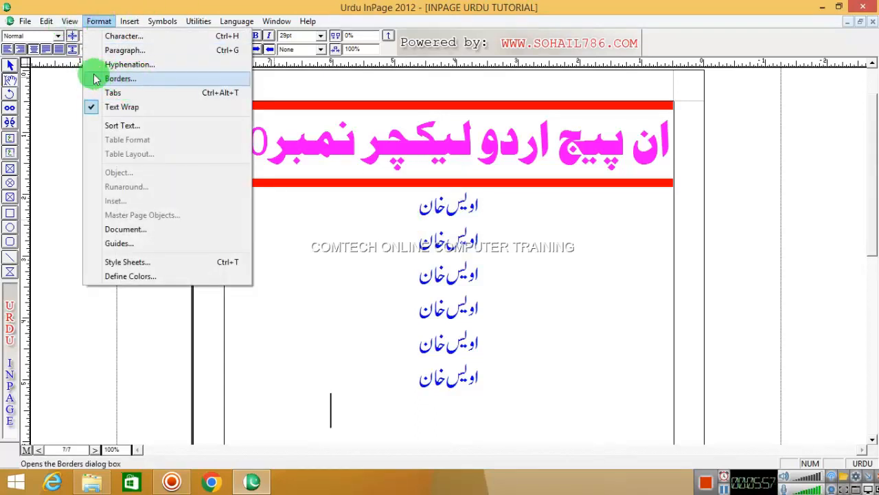
left_click(360, 219)
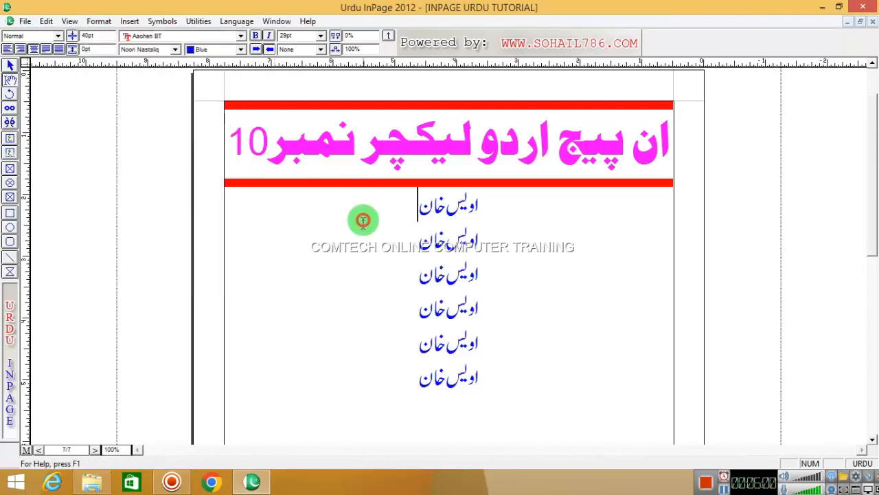
Step: Select the whole heading line and open the Format menu
triple_click(395, 158)
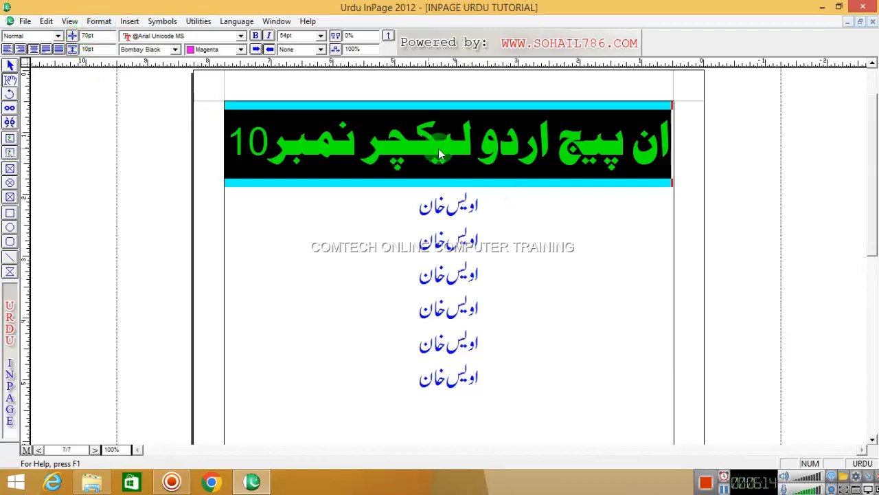
left_click(100, 21)
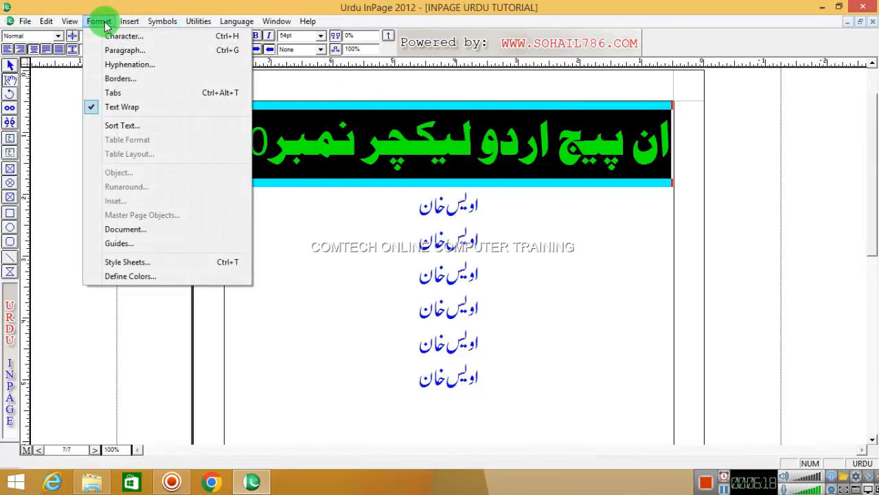
Step: Open the heading's border settings, then cancel without changes
left_click(119, 80)
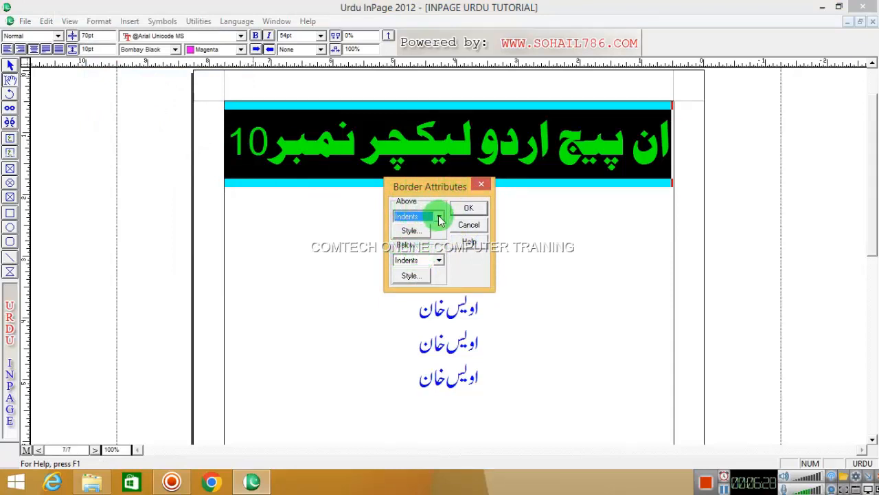
left_click_drag(428, 188, 553, 197)
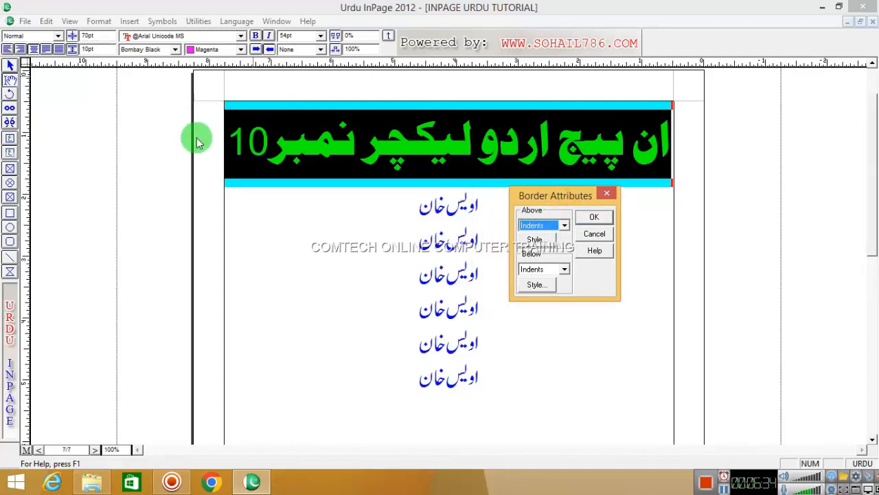
left_click(598, 235)
left_click(458, 137)
Step: Shrink the heading font from 54pt to 37pt with F11
triple_click(462, 136)
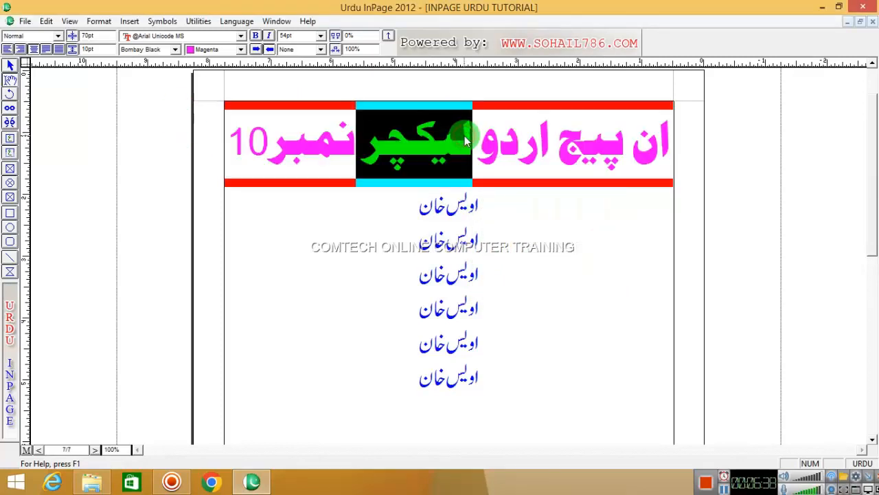
triple_click(464, 137)
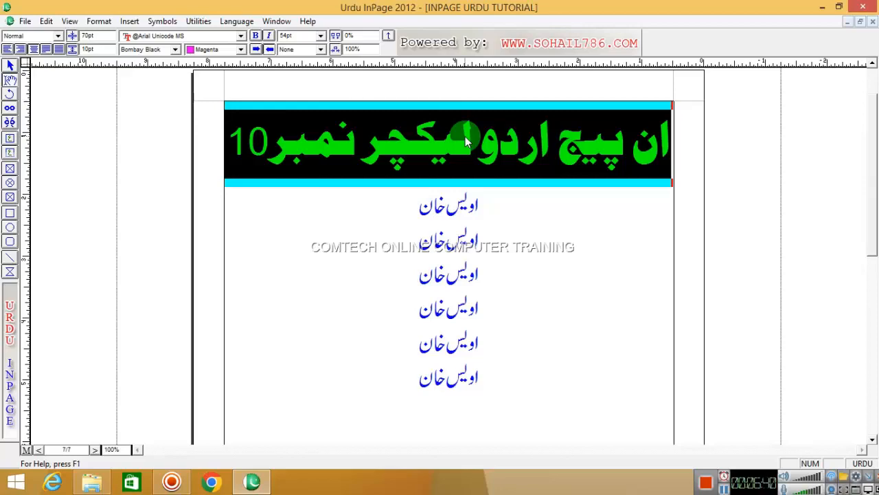
key("F11")
key("F11")
key("F11")
key("F11")
key("F11")
key("F11")
key("F11")
key("F11")
key("F11")
key("F11")
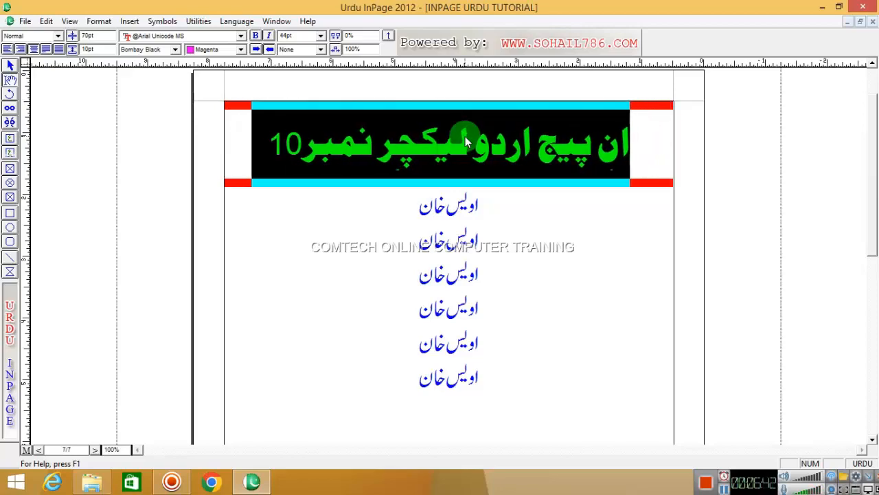
key("F11")
key("F11")
key("F11")
key("F11")
key("F11")
key("F11")
key("F11")
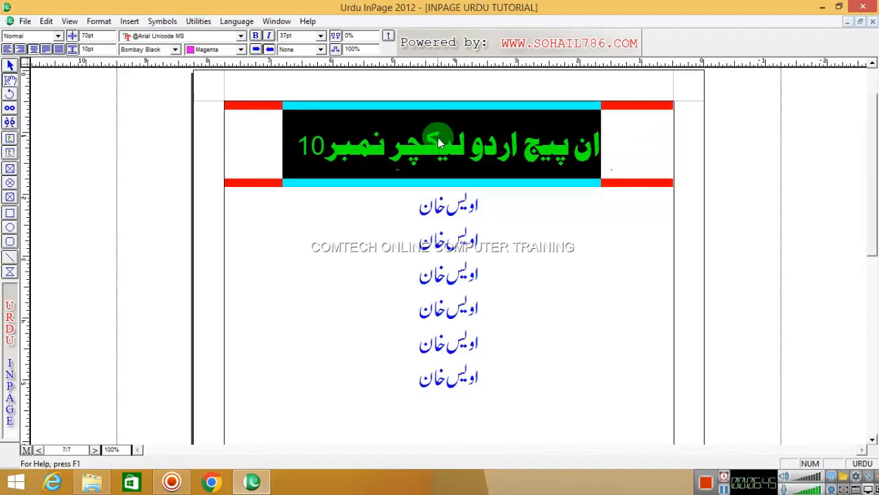
left_click(465, 141)
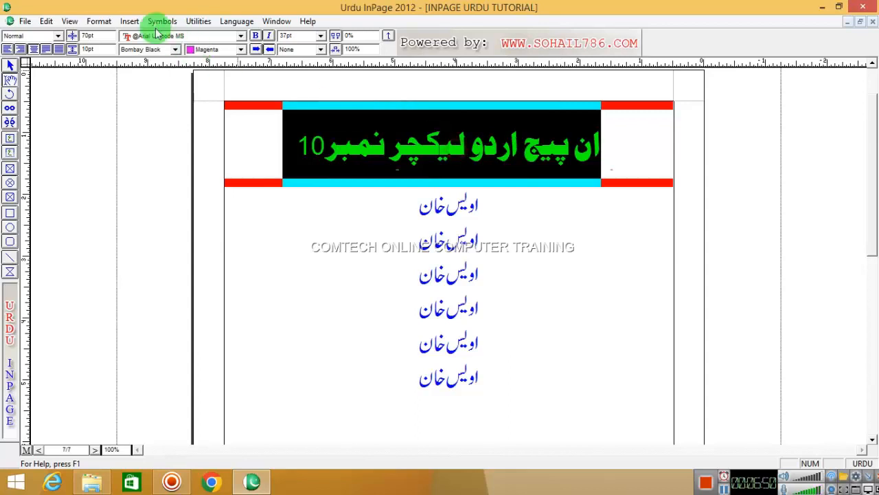
Step: Give the heading a text-width double-line top border with a coloured background
left_click(99, 21)
left_click(118, 79)
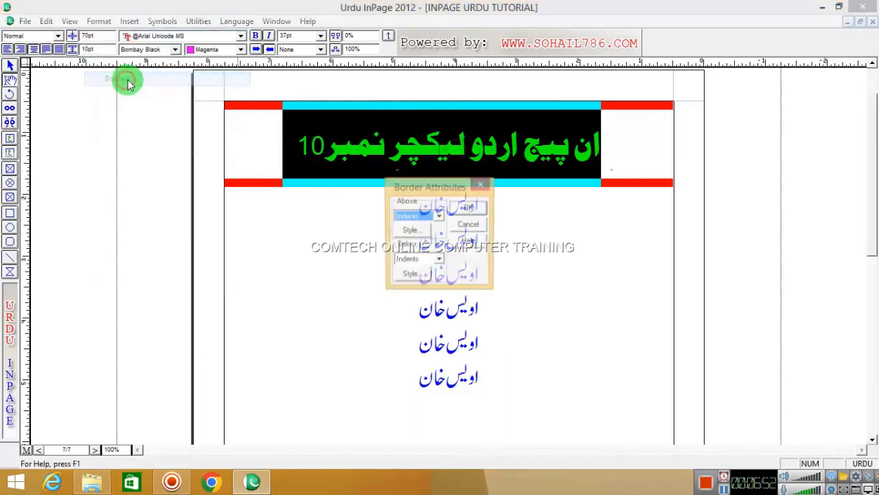
left_click(438, 217)
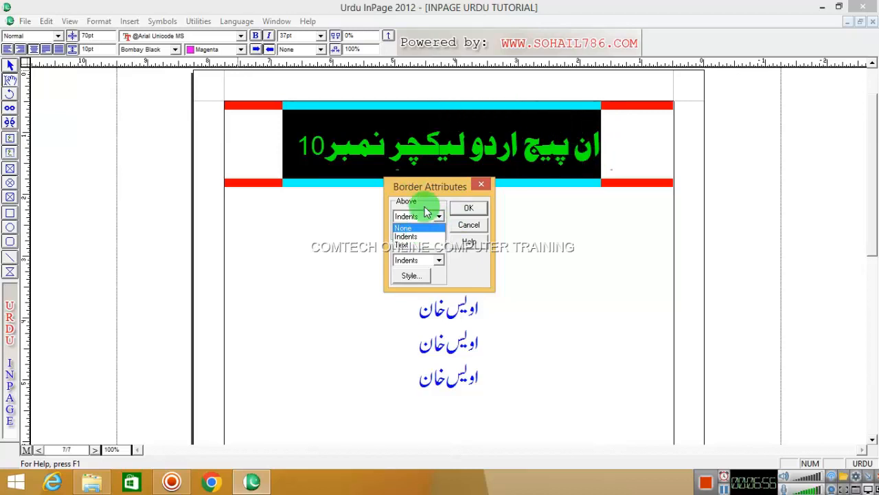
left_click(402, 245)
left_click(409, 230)
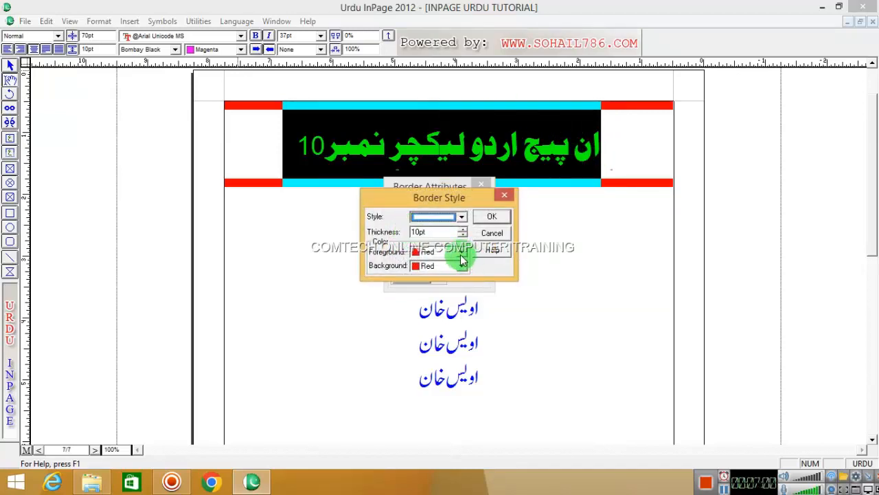
left_click(459, 217)
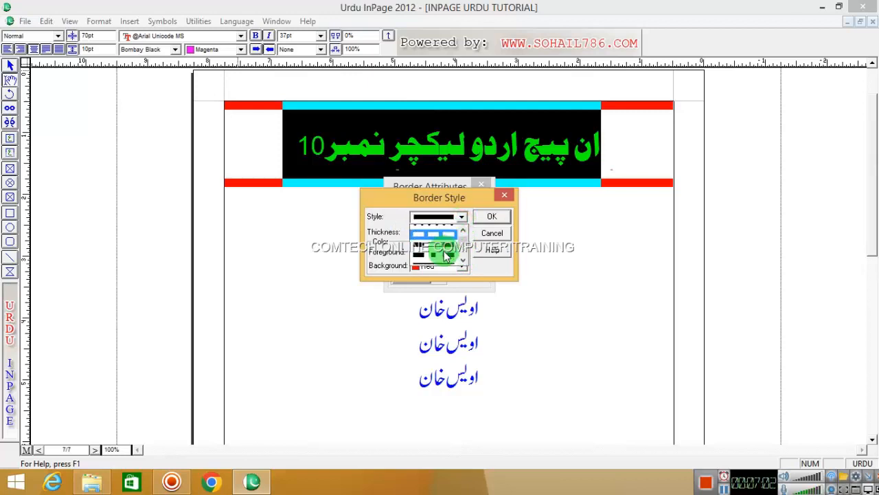
left_click(443, 252)
left_click(462, 265)
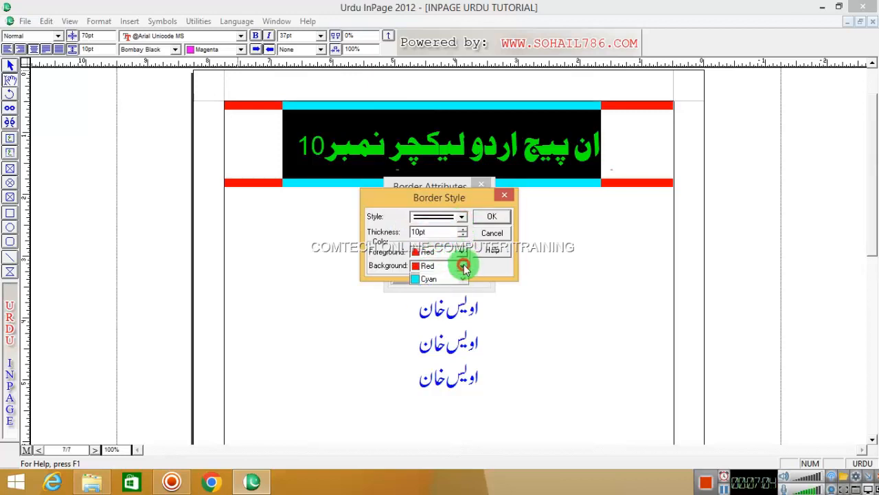
left_click(431, 300)
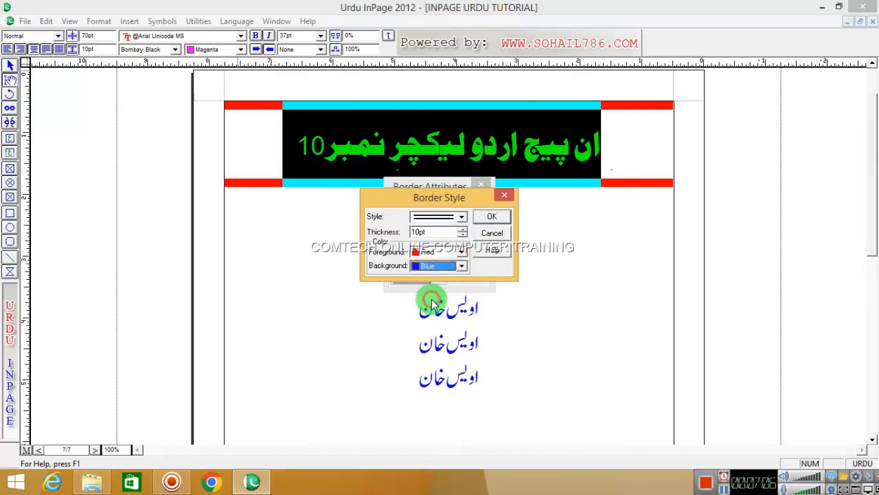
left_click(460, 267)
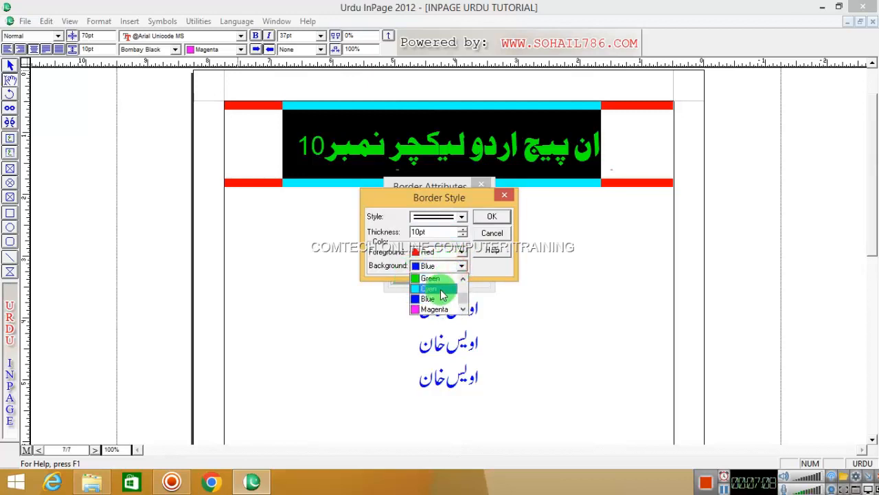
left_click(432, 274)
left_click(494, 218)
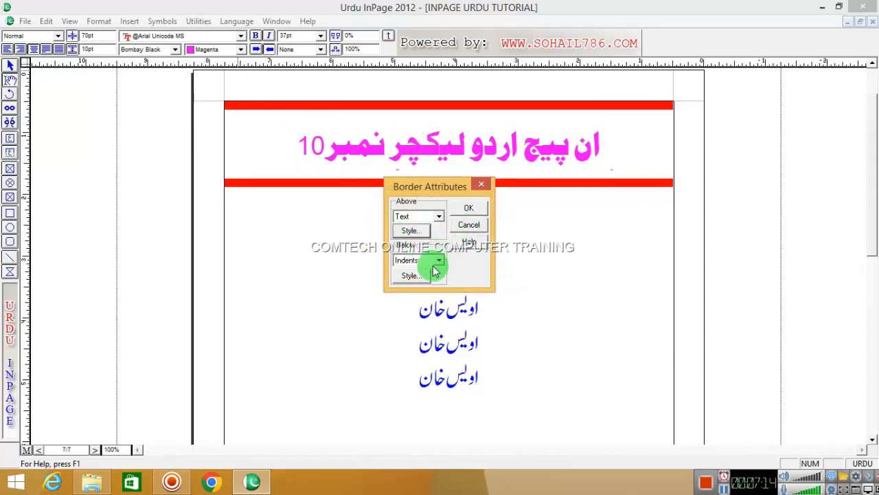
Step: Style the bottom border blue on yellow with a chosen line style and apply the borders
left_click(410, 275)
left_click(463, 251)
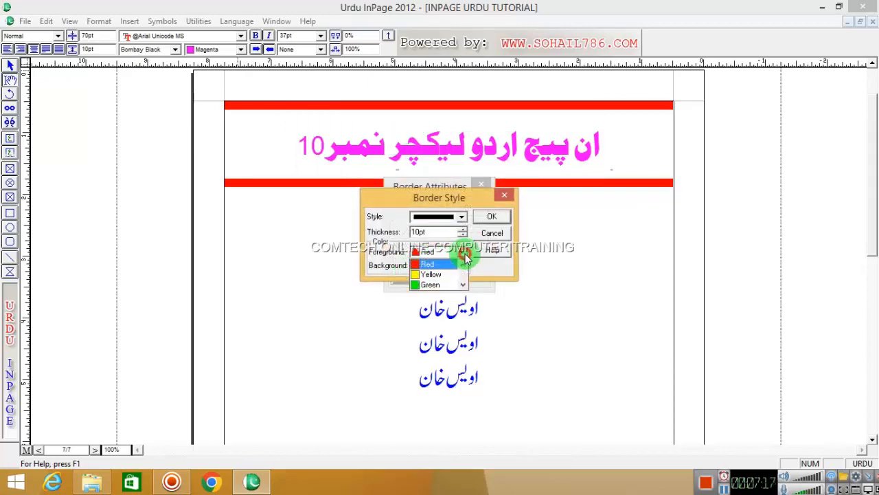
scroll(445, 285, "down", 1)
left_click(436, 274)
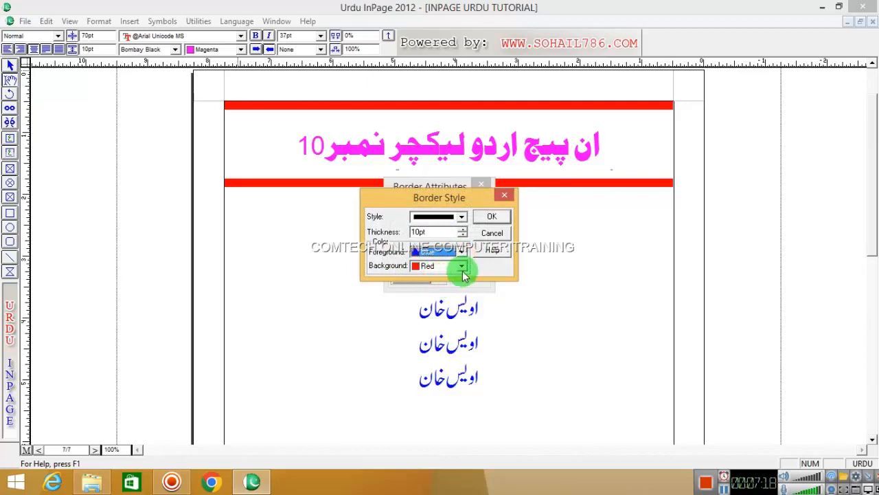
left_click(463, 274)
left_click(432, 287)
left_click(462, 217)
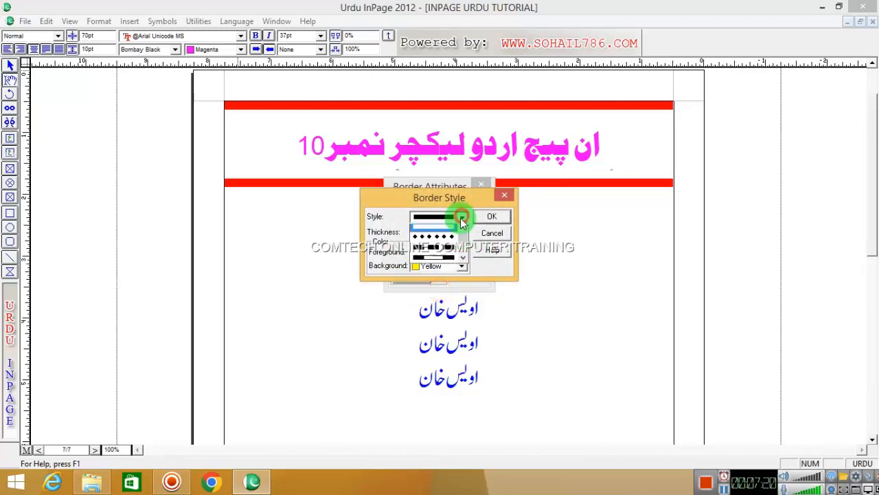
left_click(447, 242)
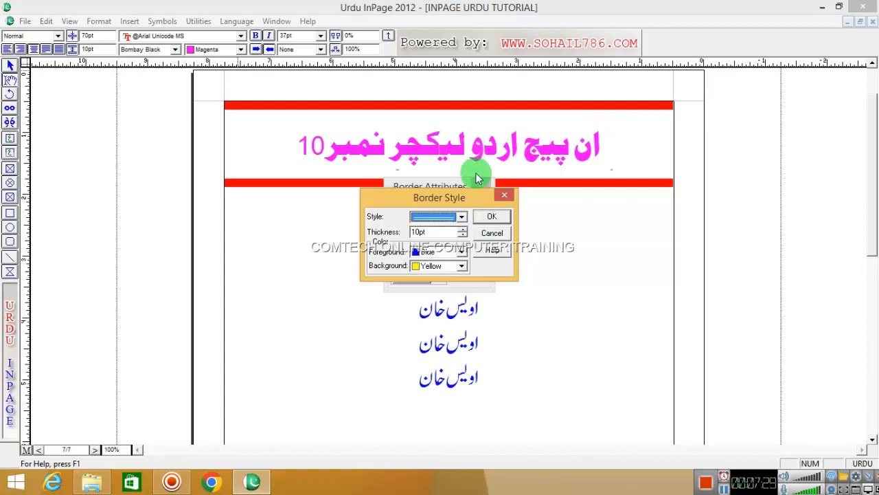
left_click(490, 217)
left_click(476, 217)
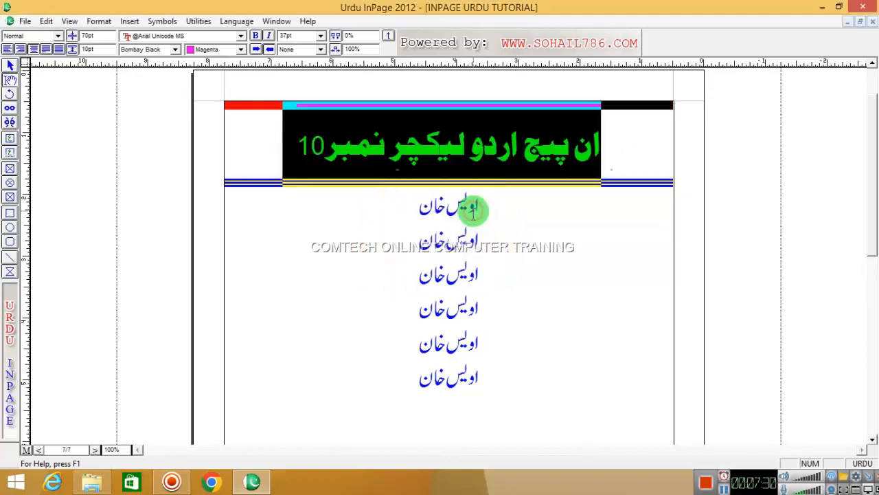
left_click(443, 134)
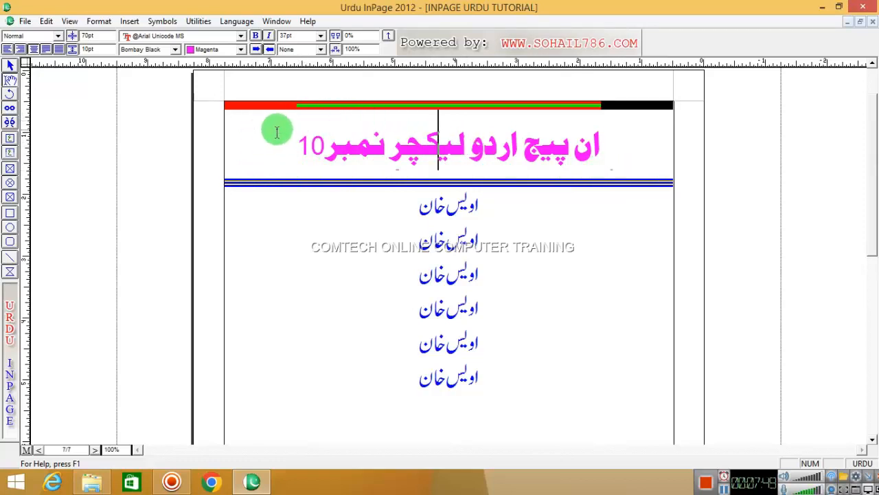
left_click(300, 122)
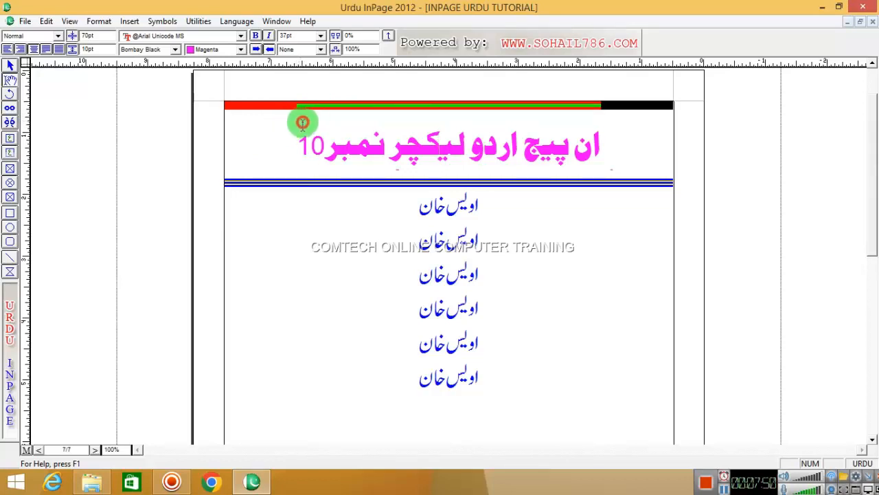
left_click_drag(595, 129, 320, 131)
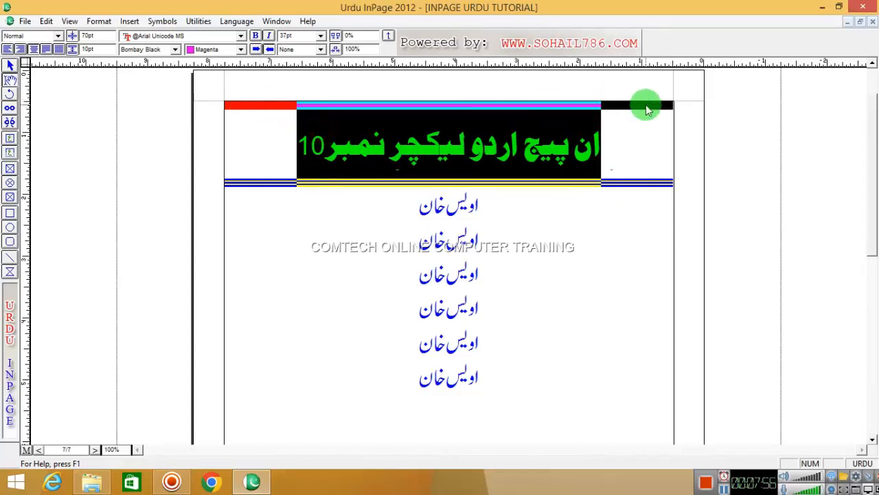
left_click(474, 148)
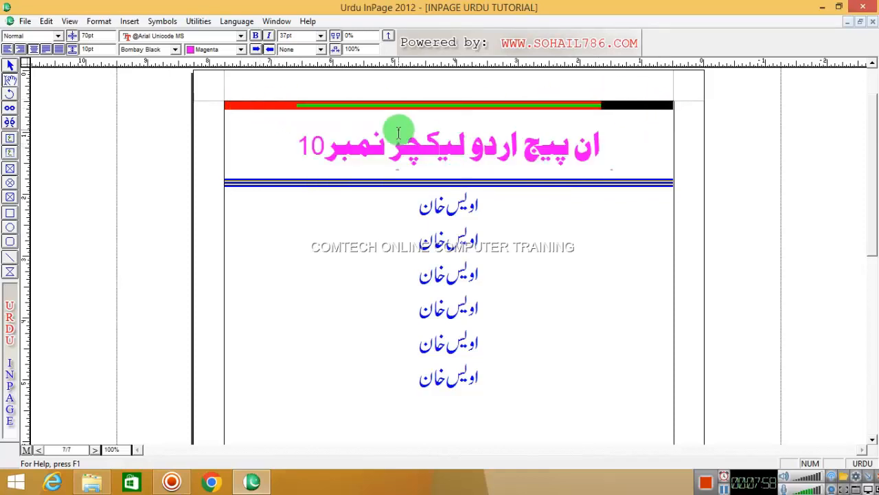
right_click(421, 130)
mouse_move(499, 141)
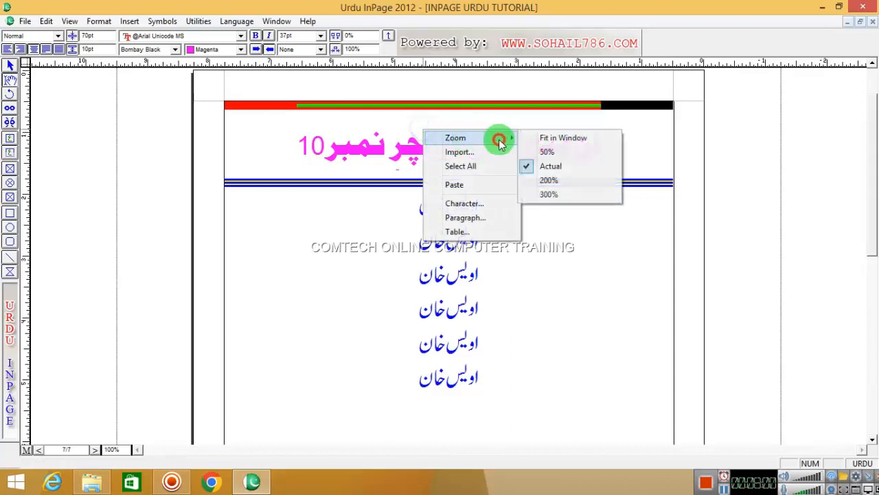
left_click(549, 180)
right_click(447, 132)
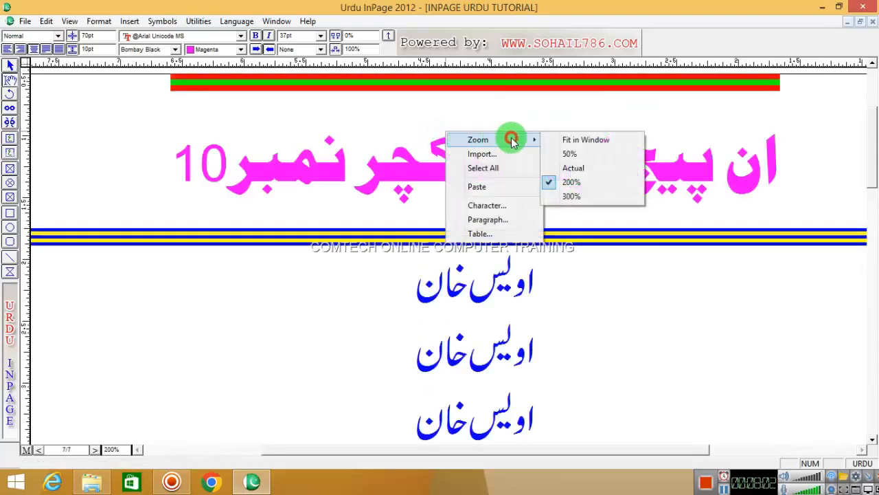
left_click(565, 169)
left_click(467, 137)
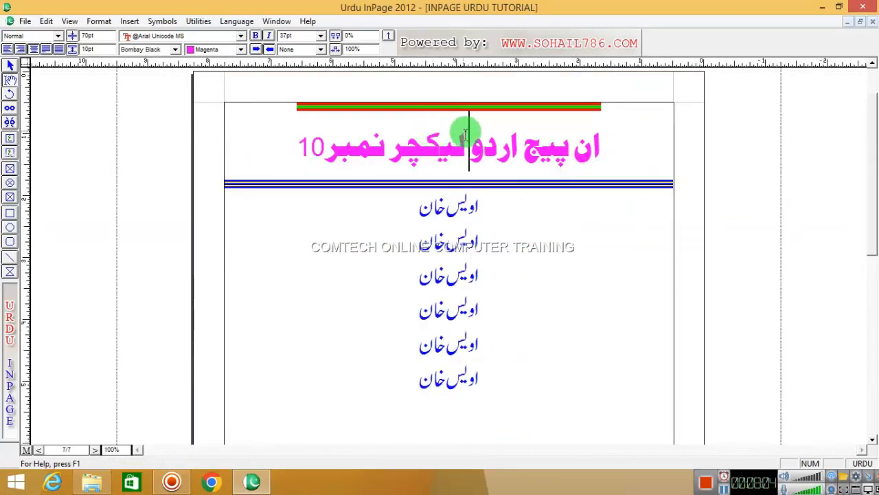
right_click(446, 134)
mouse_move(481, 133)
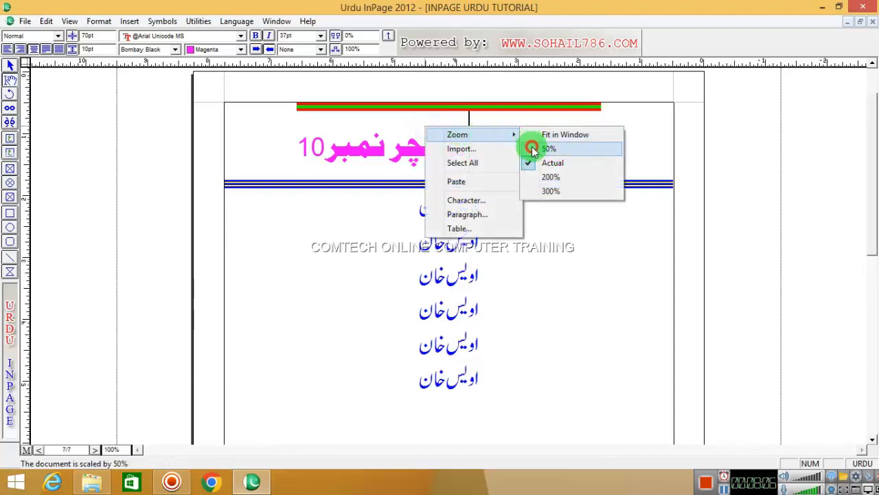
left_click(555, 177)
right_click(445, 129)
left_click_drag(448, 130, 477, 139)
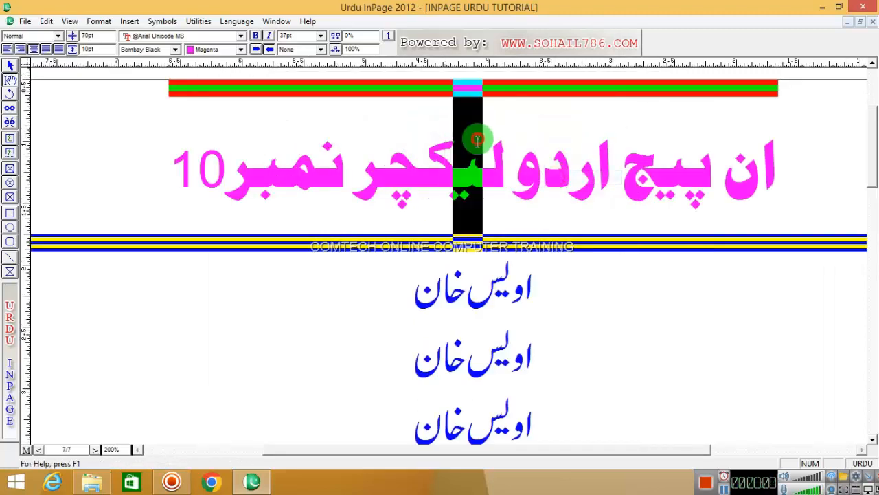
left_click(434, 121)
right_click(433, 121)
mouse_move(508, 131)
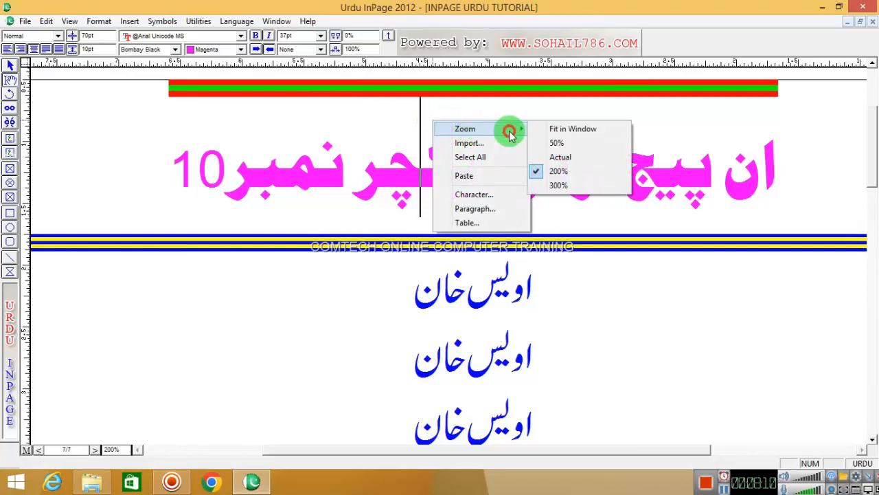
left_click(564, 156)
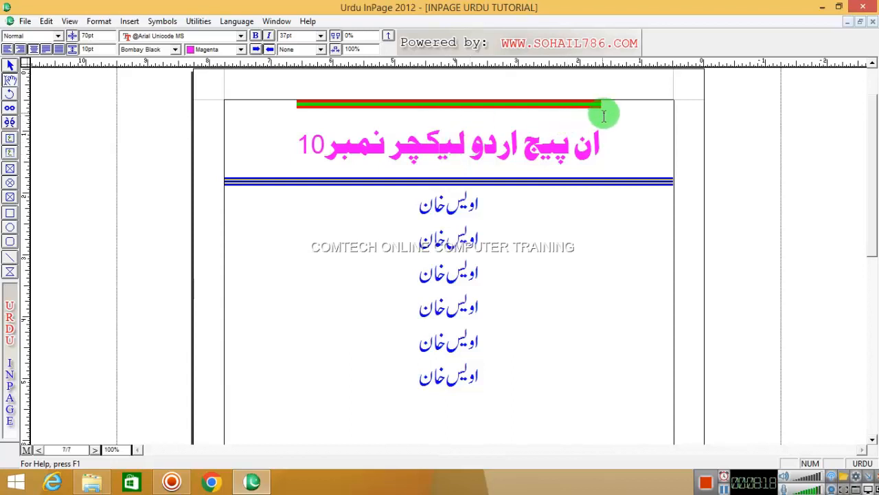
left_click_drag(608, 114, 300, 132)
Step: Review Format > Document page setup, cancel it, and reopen the Format menu
left_click(296, 148)
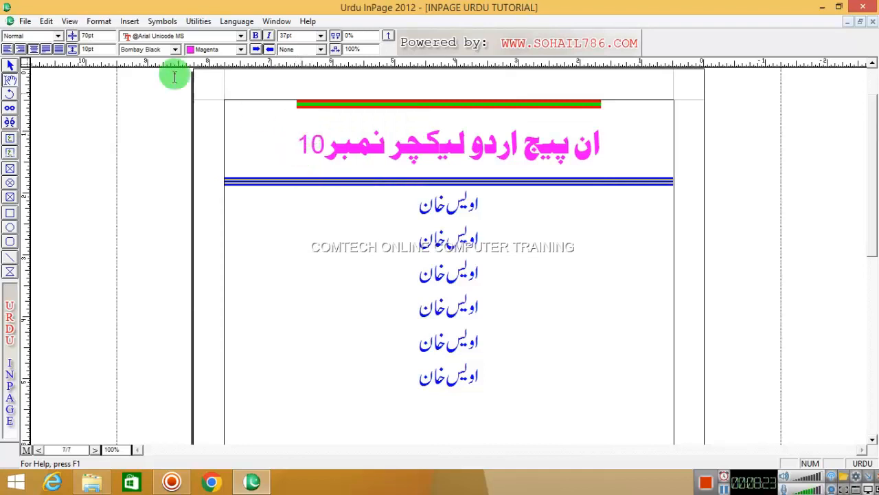
left_click(99, 20)
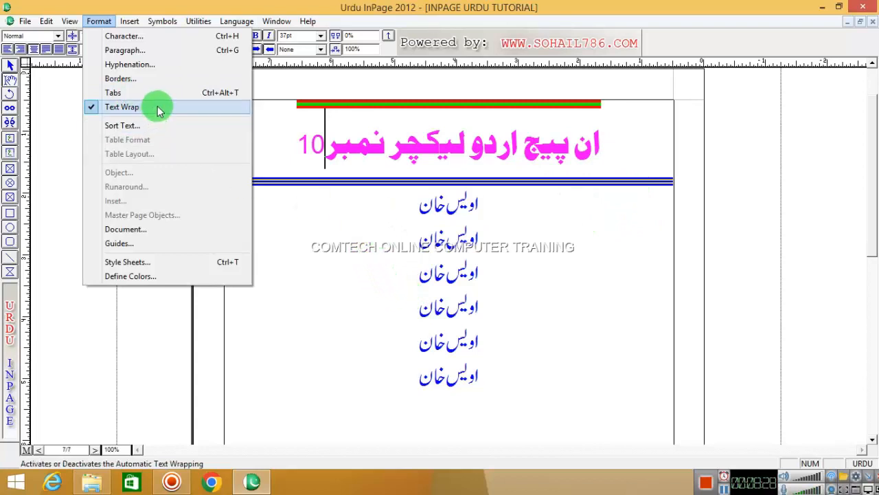
left_click(562, 169)
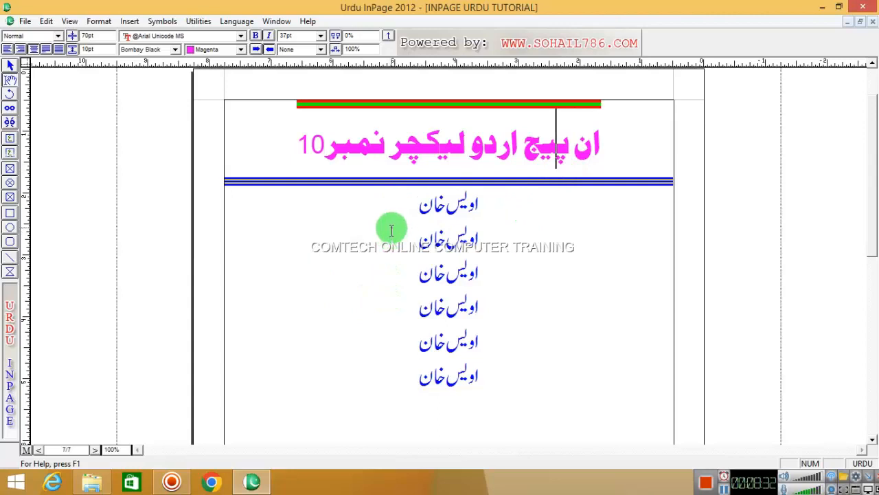
left_click(106, 22)
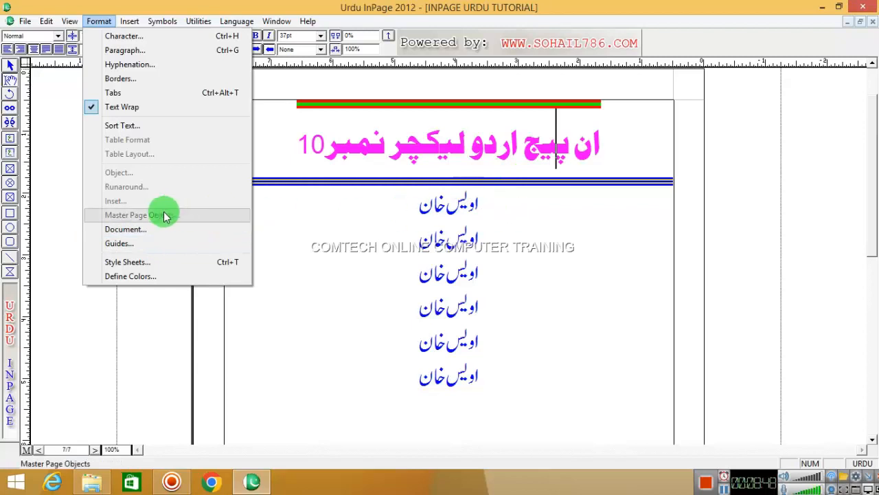
left_click(118, 229)
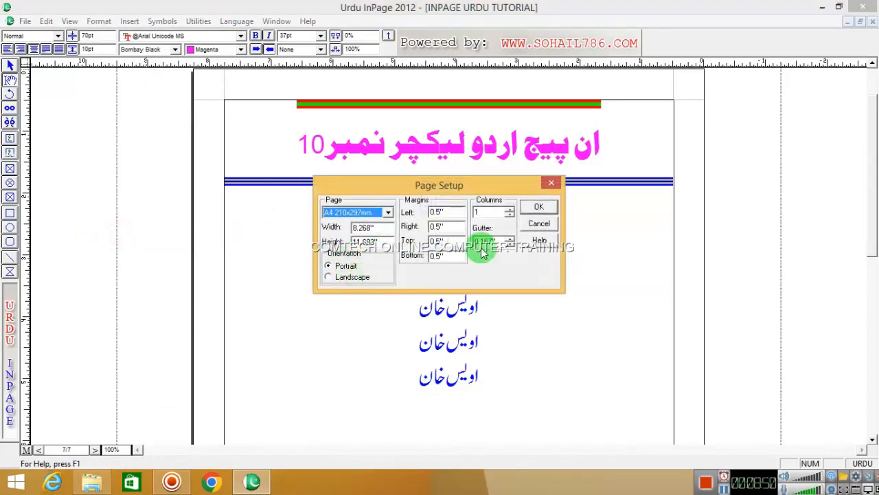
left_click(542, 226)
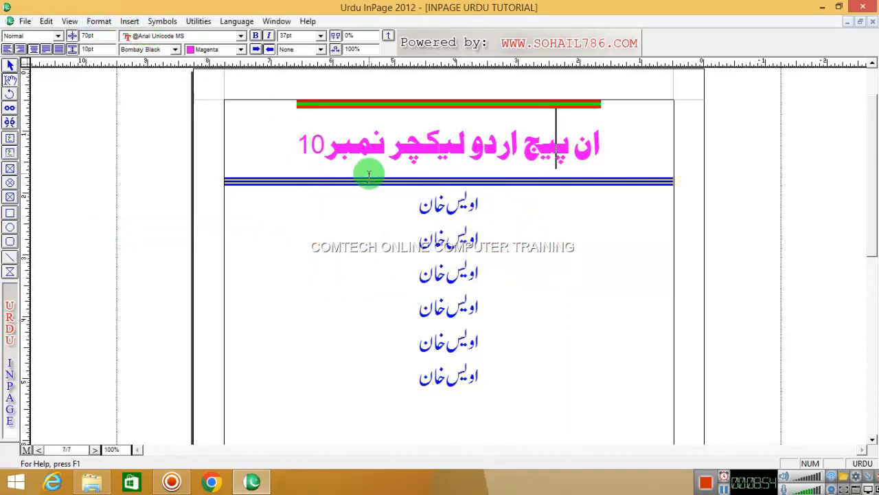
left_click(103, 21)
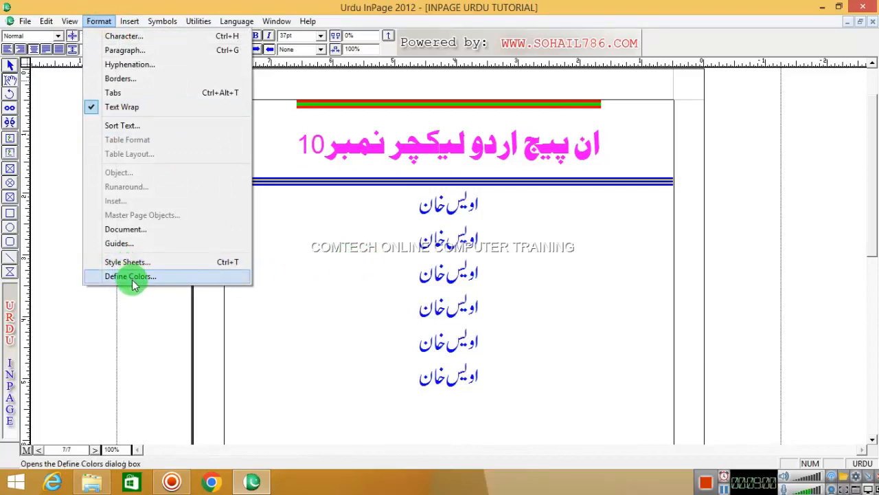
Step: Close the Format menu on the page without applying any formatting command
left_click(341, 234)
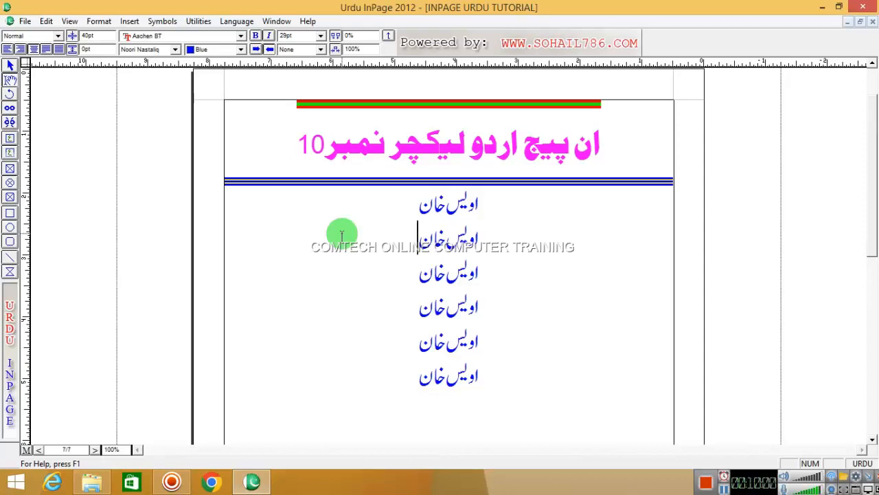
Step: Select the whole lecture 10 Urdu heading line above the blue name lines
triple_click(386, 168)
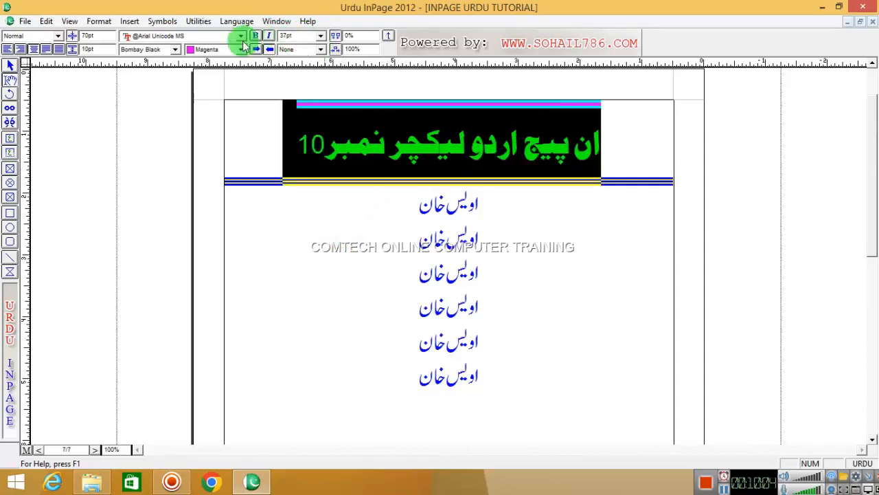
right_click(443, 160)
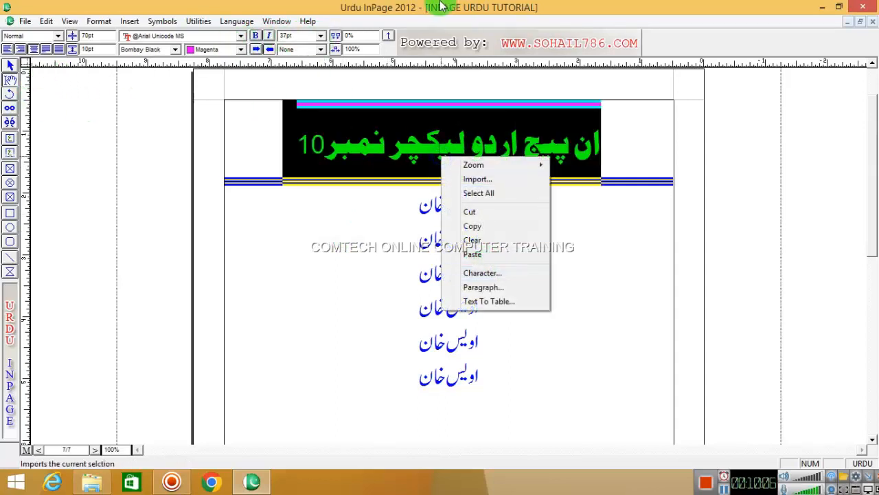
left_click(440, 6)
left_click(444, 140)
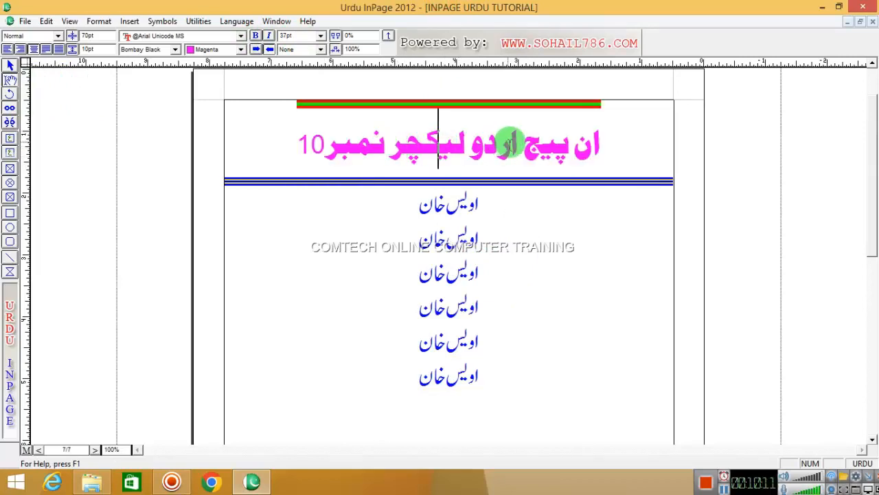
triple_click(371, 148)
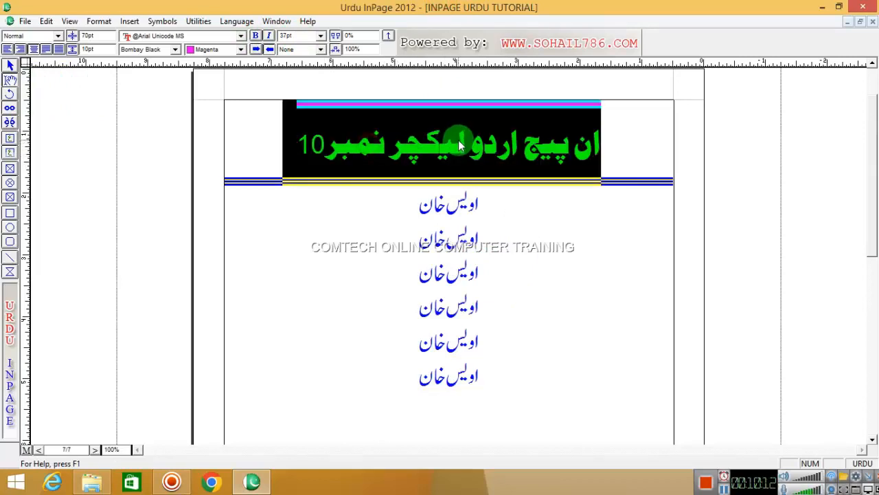